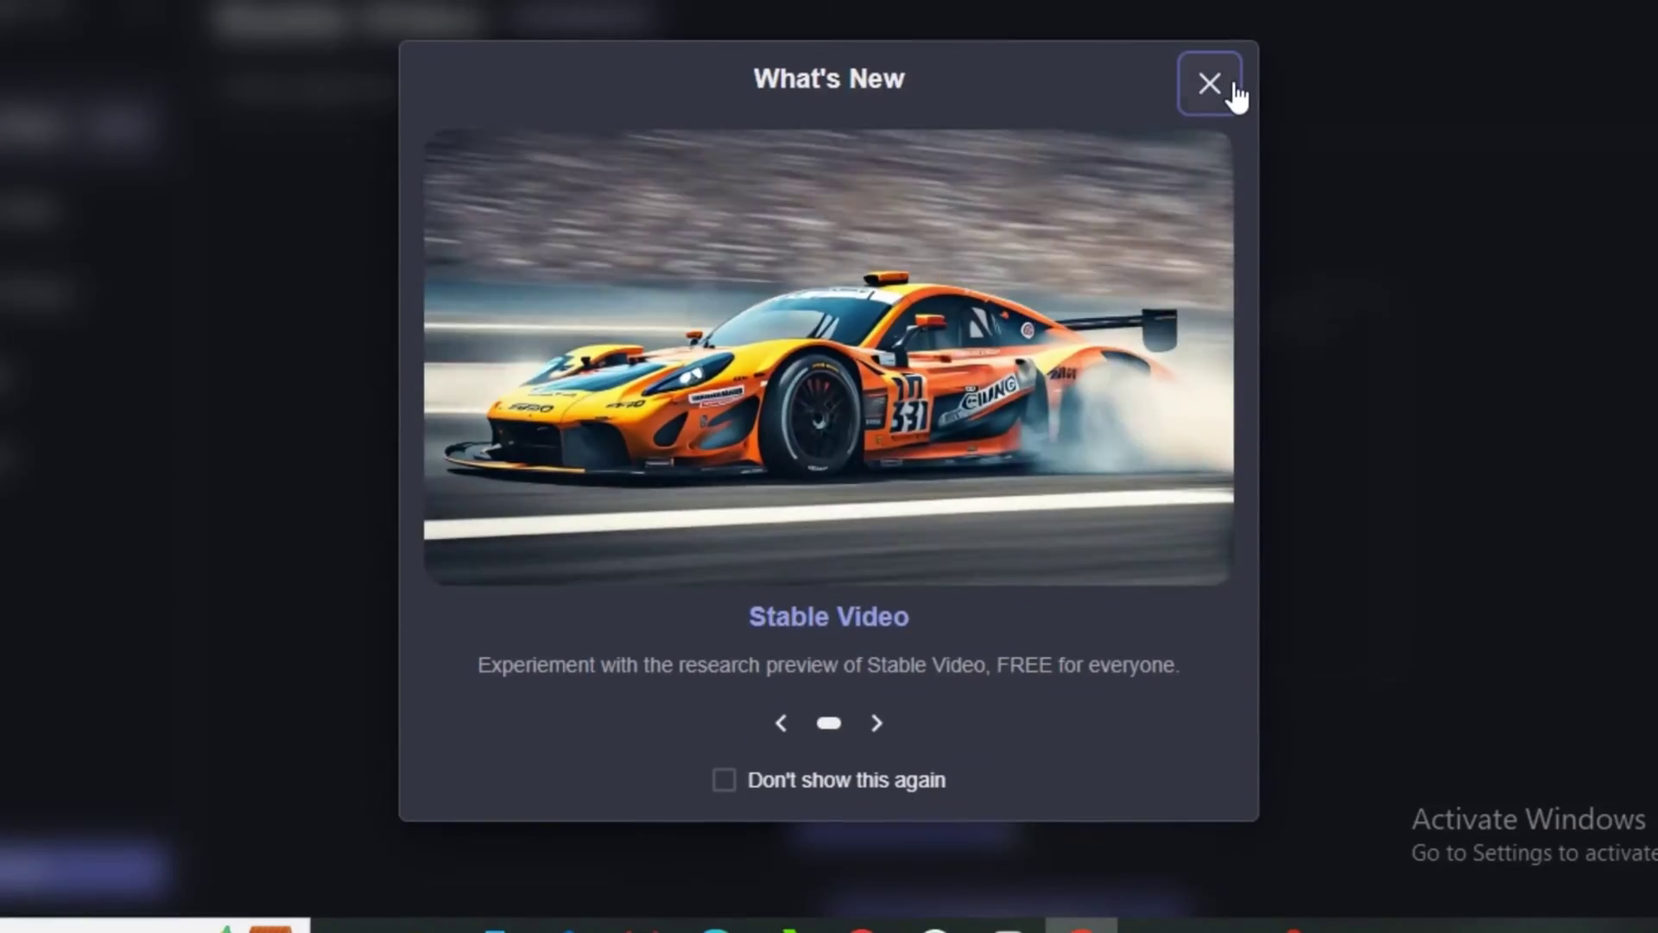
Step: Close What's New, switch to Text to Video and type the prompt 'A beautiful woman'
left_click(1233, 91)
left_click(980, 182)
left_click(940, 164)
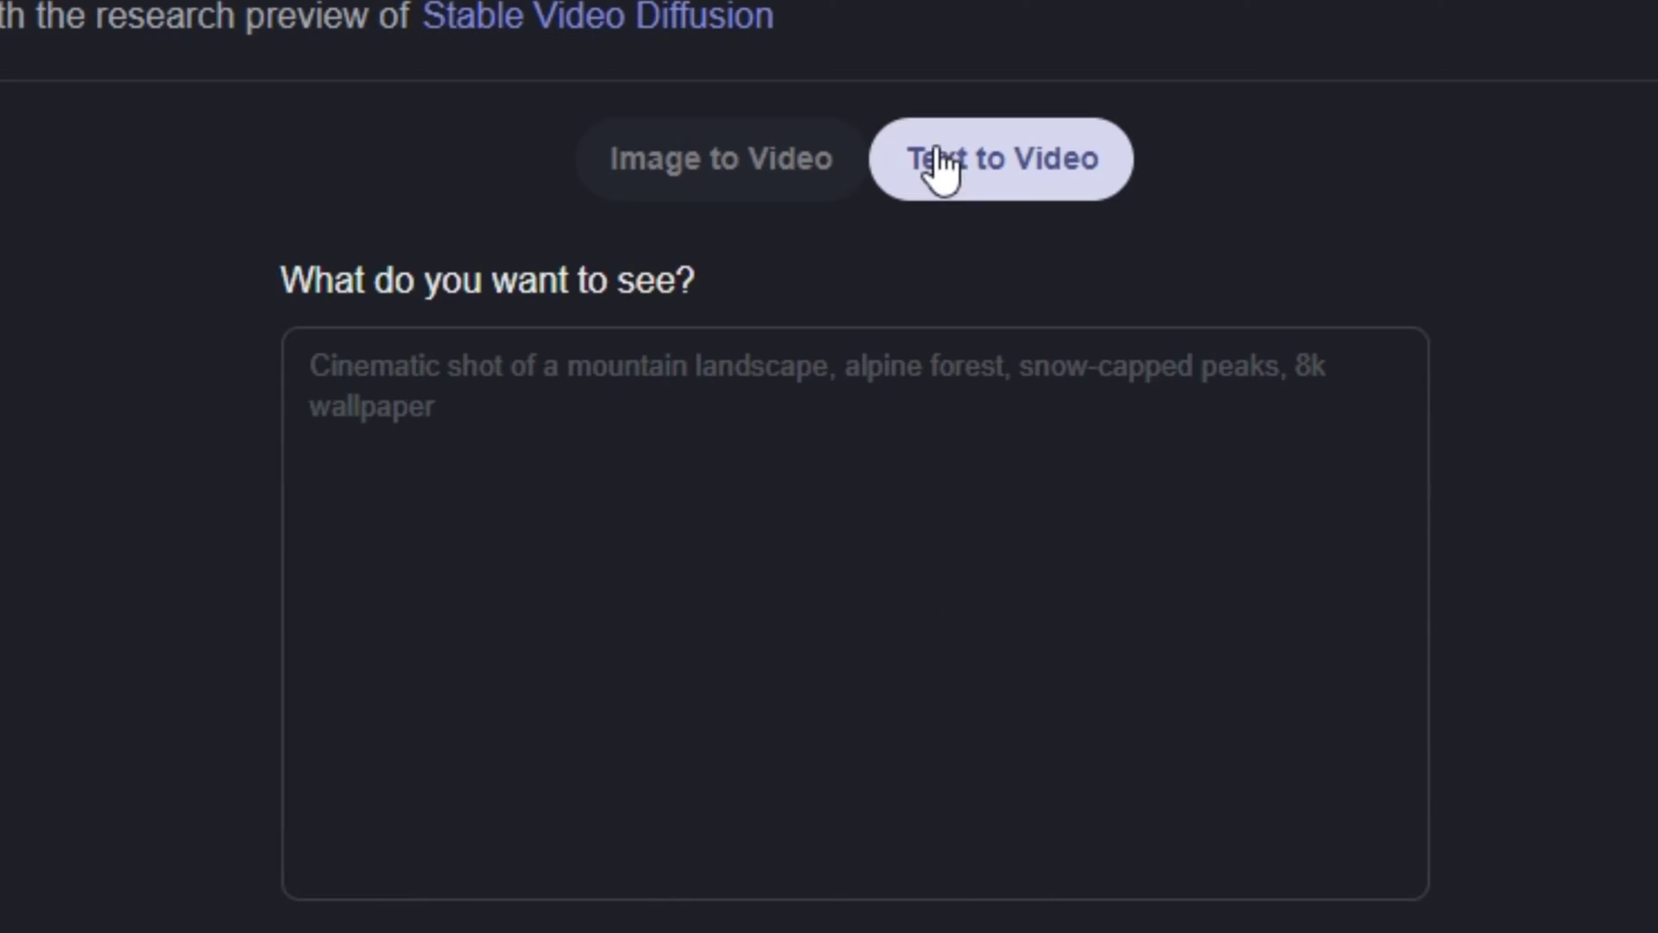
left_click(1401, 827)
type("A beautiful woman")
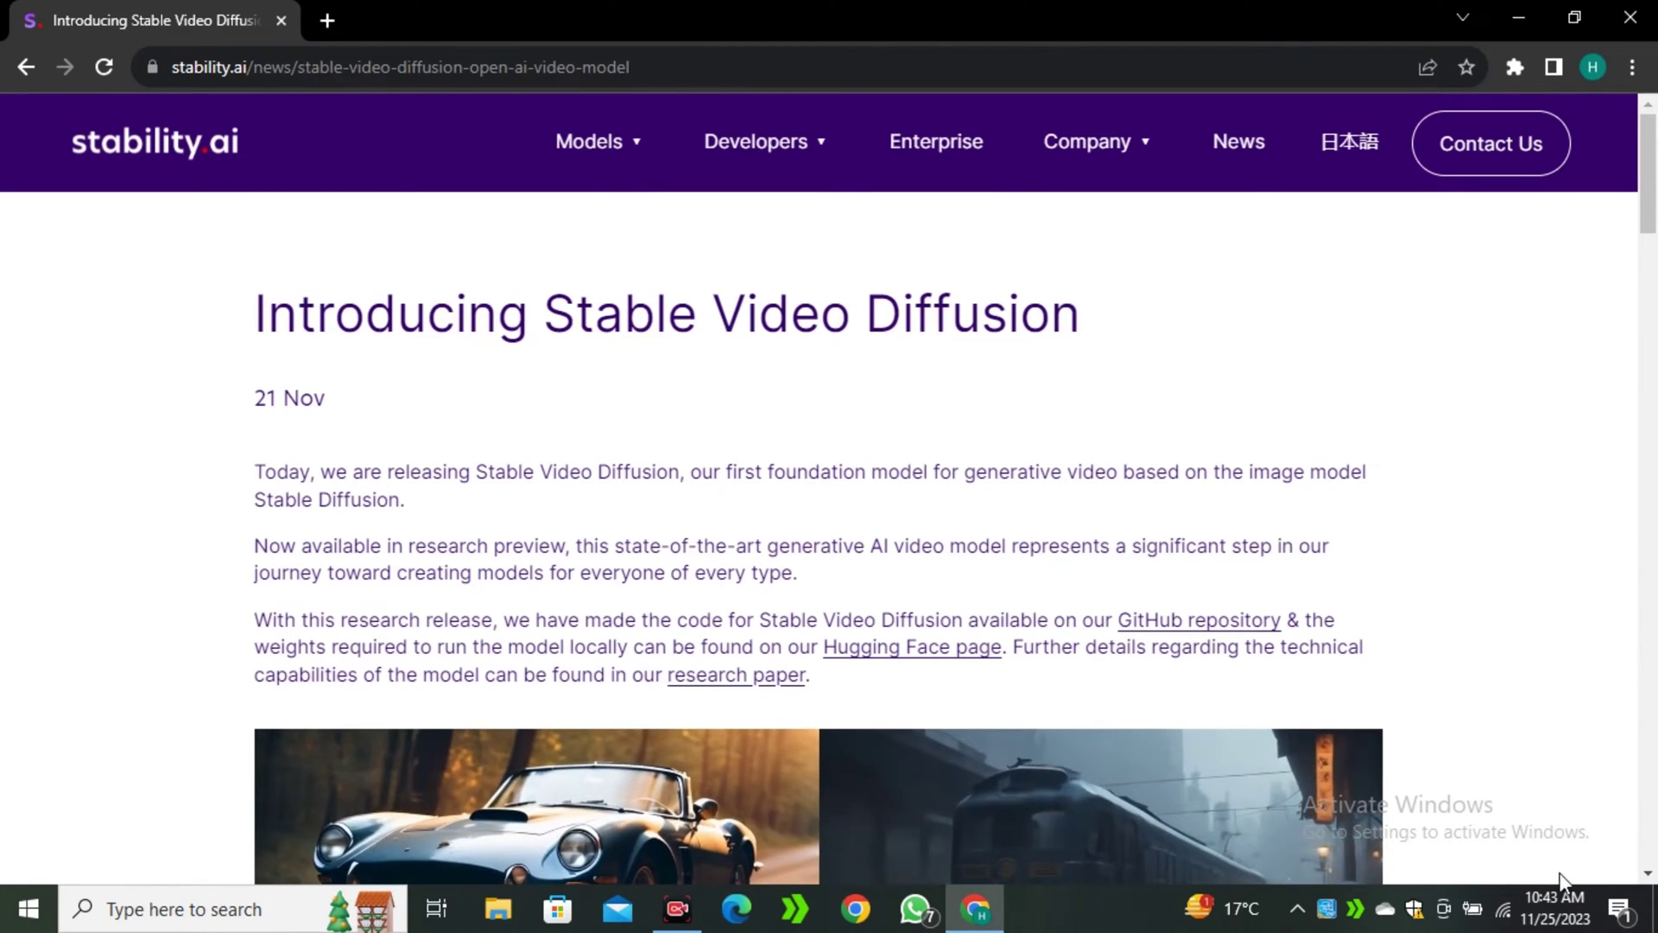
left_click_drag(237, 300, 1100, 334)
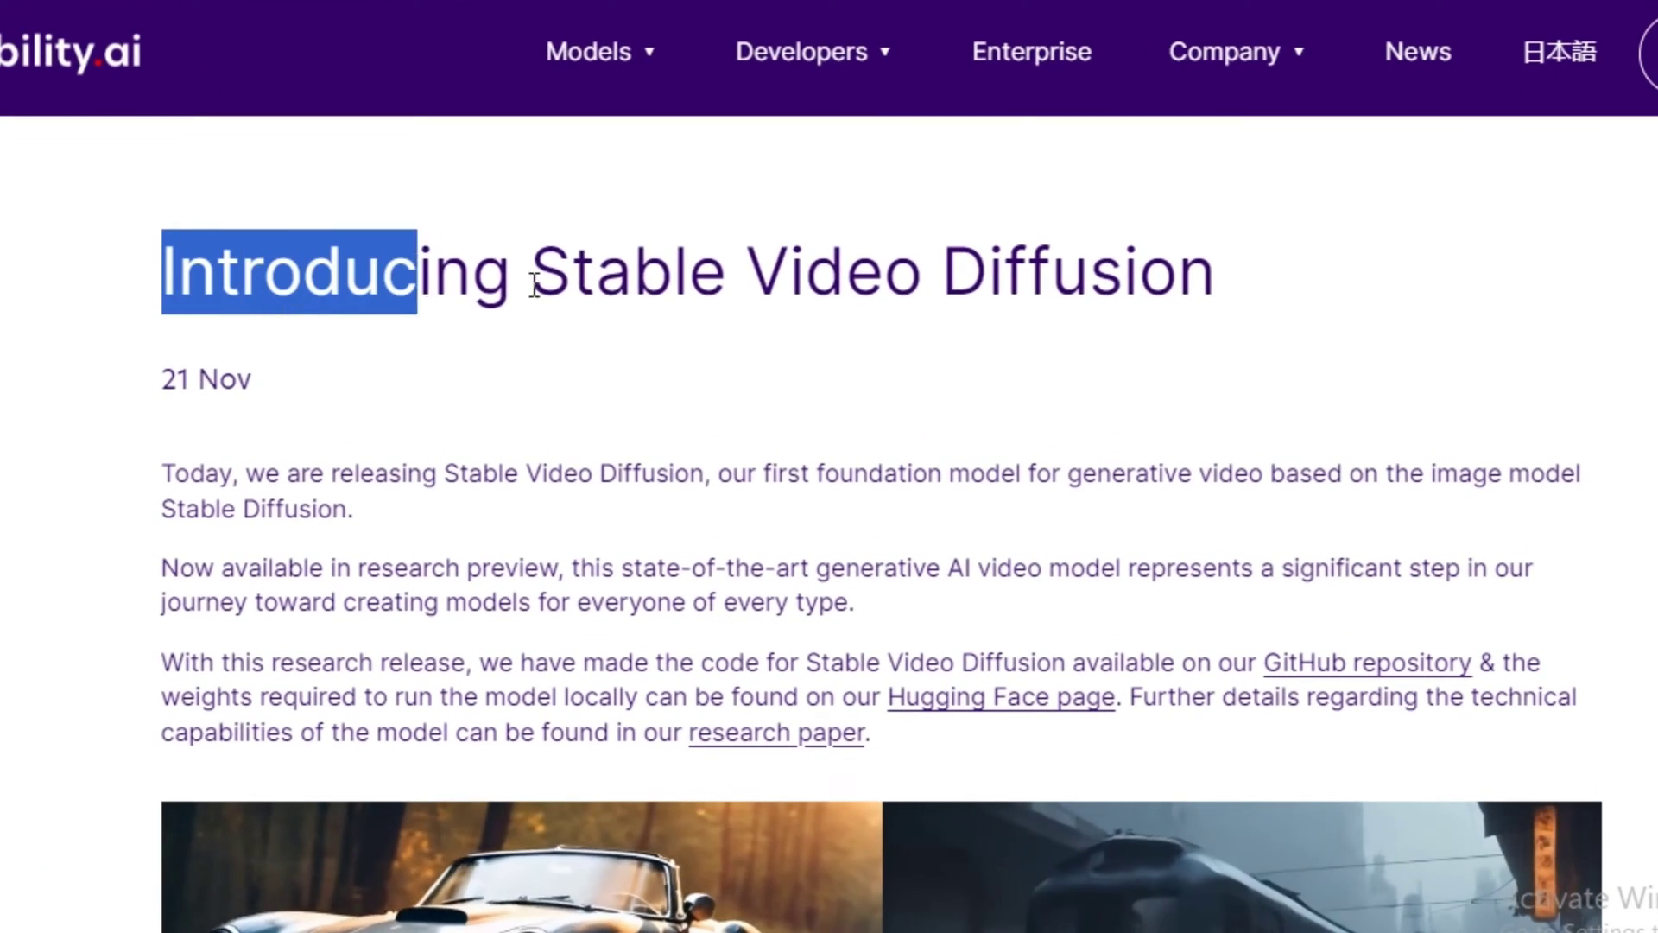
left_click(262, 449)
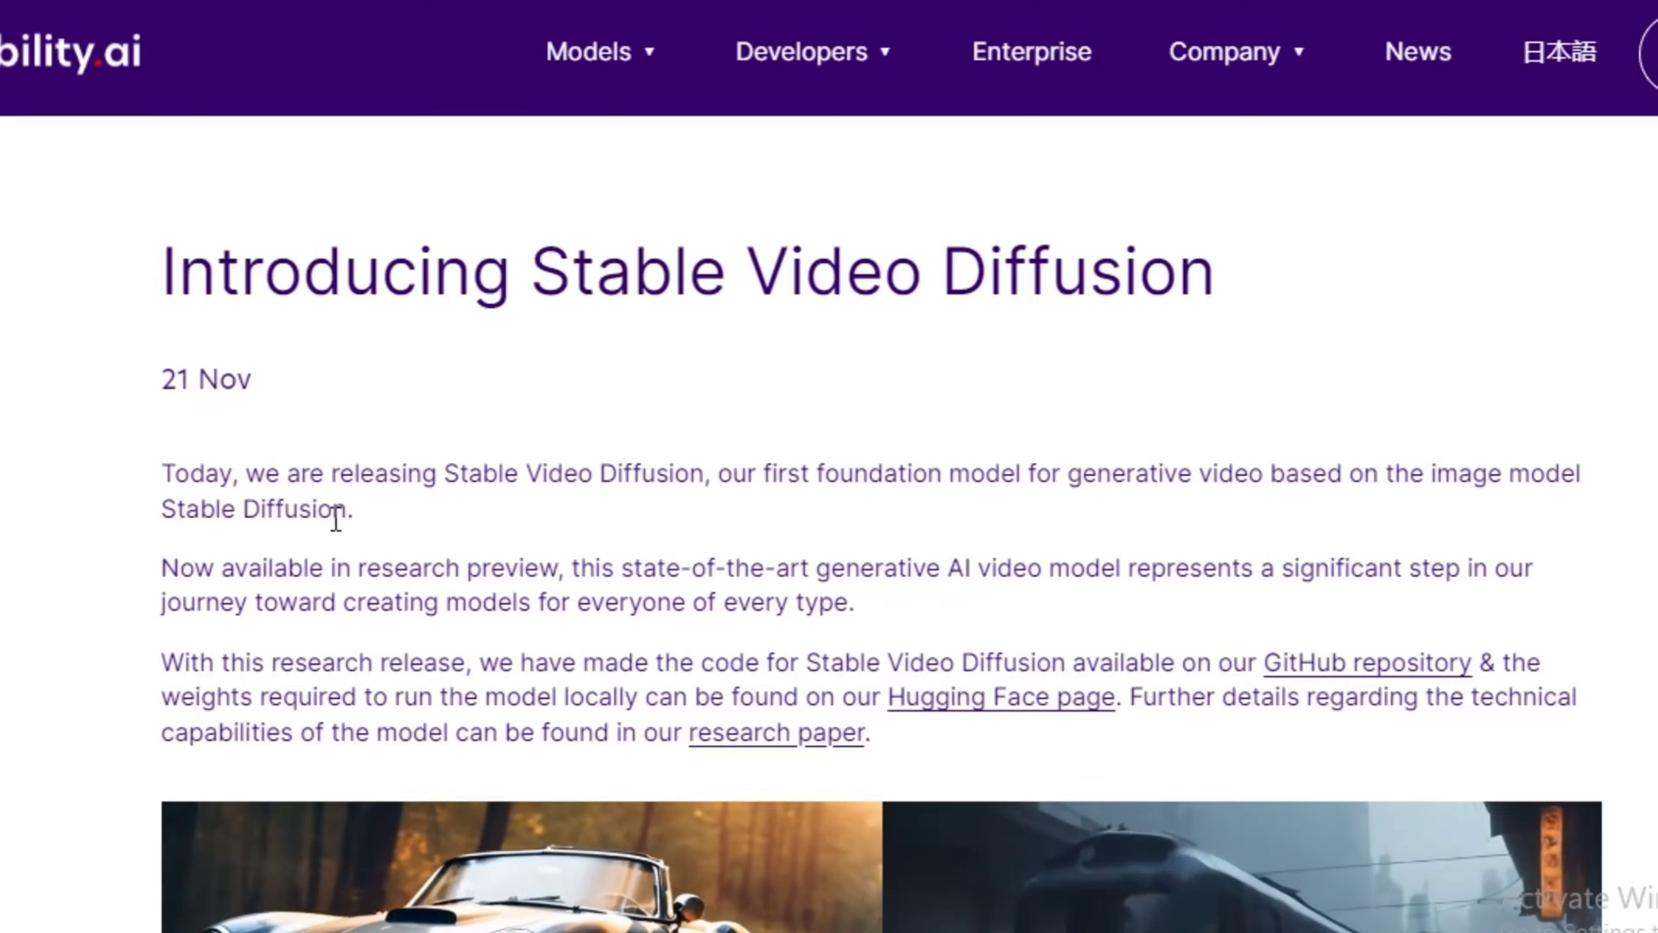
scroll(336, 518, "down", 6)
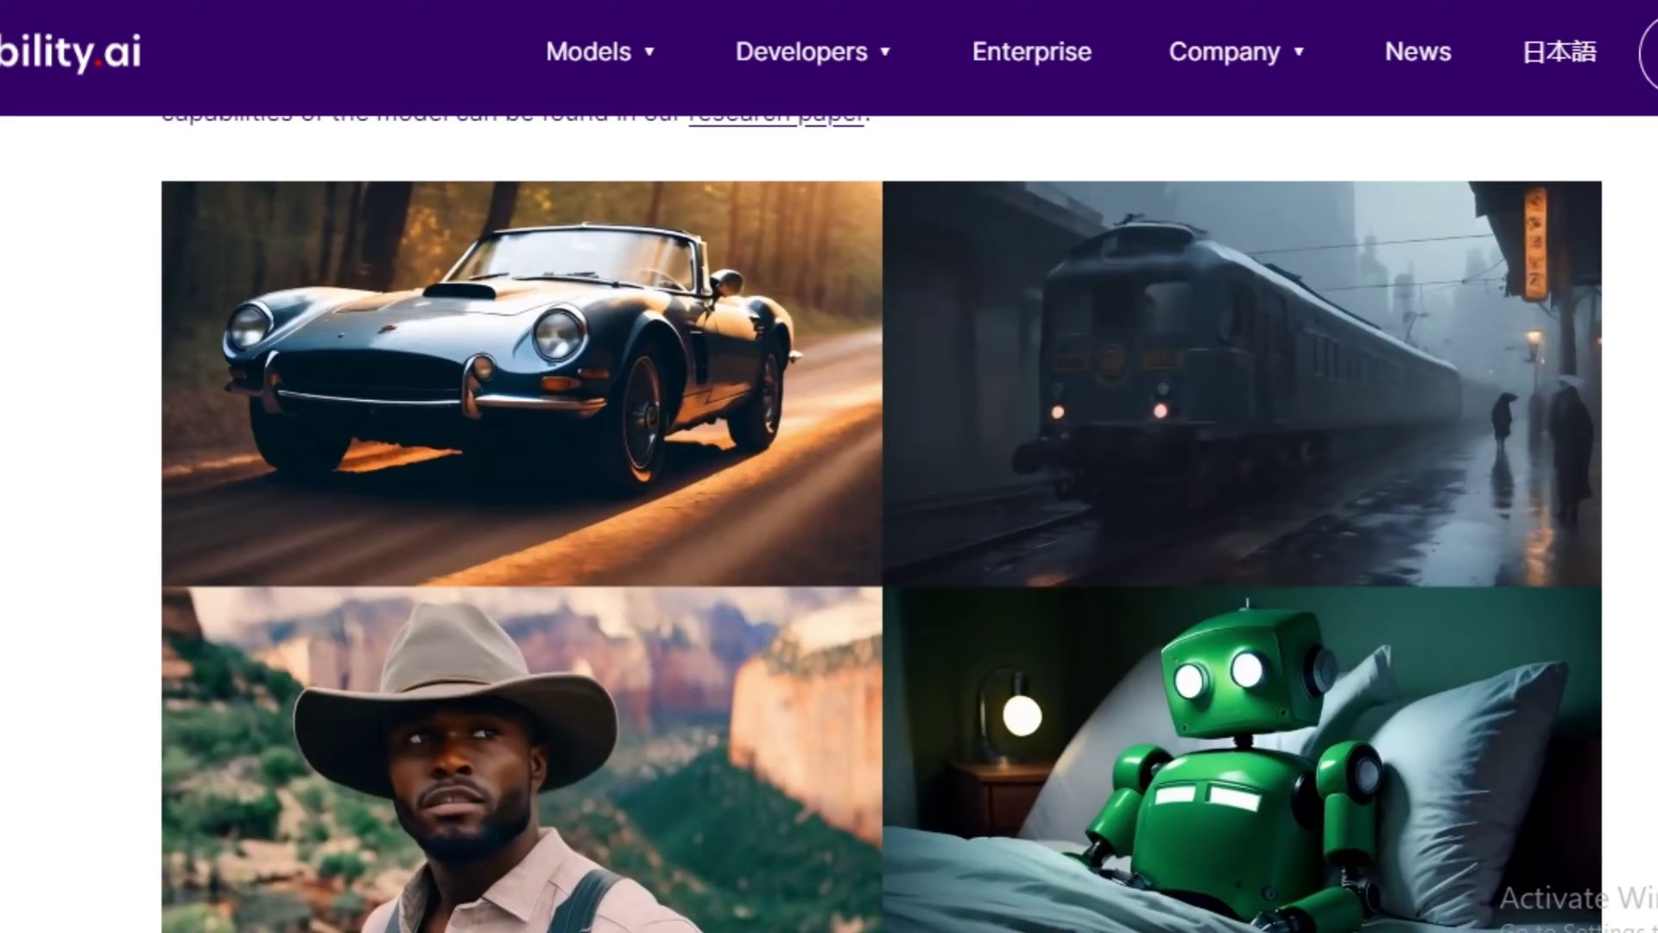
scroll(829, 518, "up", 2)
scroll(1564, 484, "up", 5)
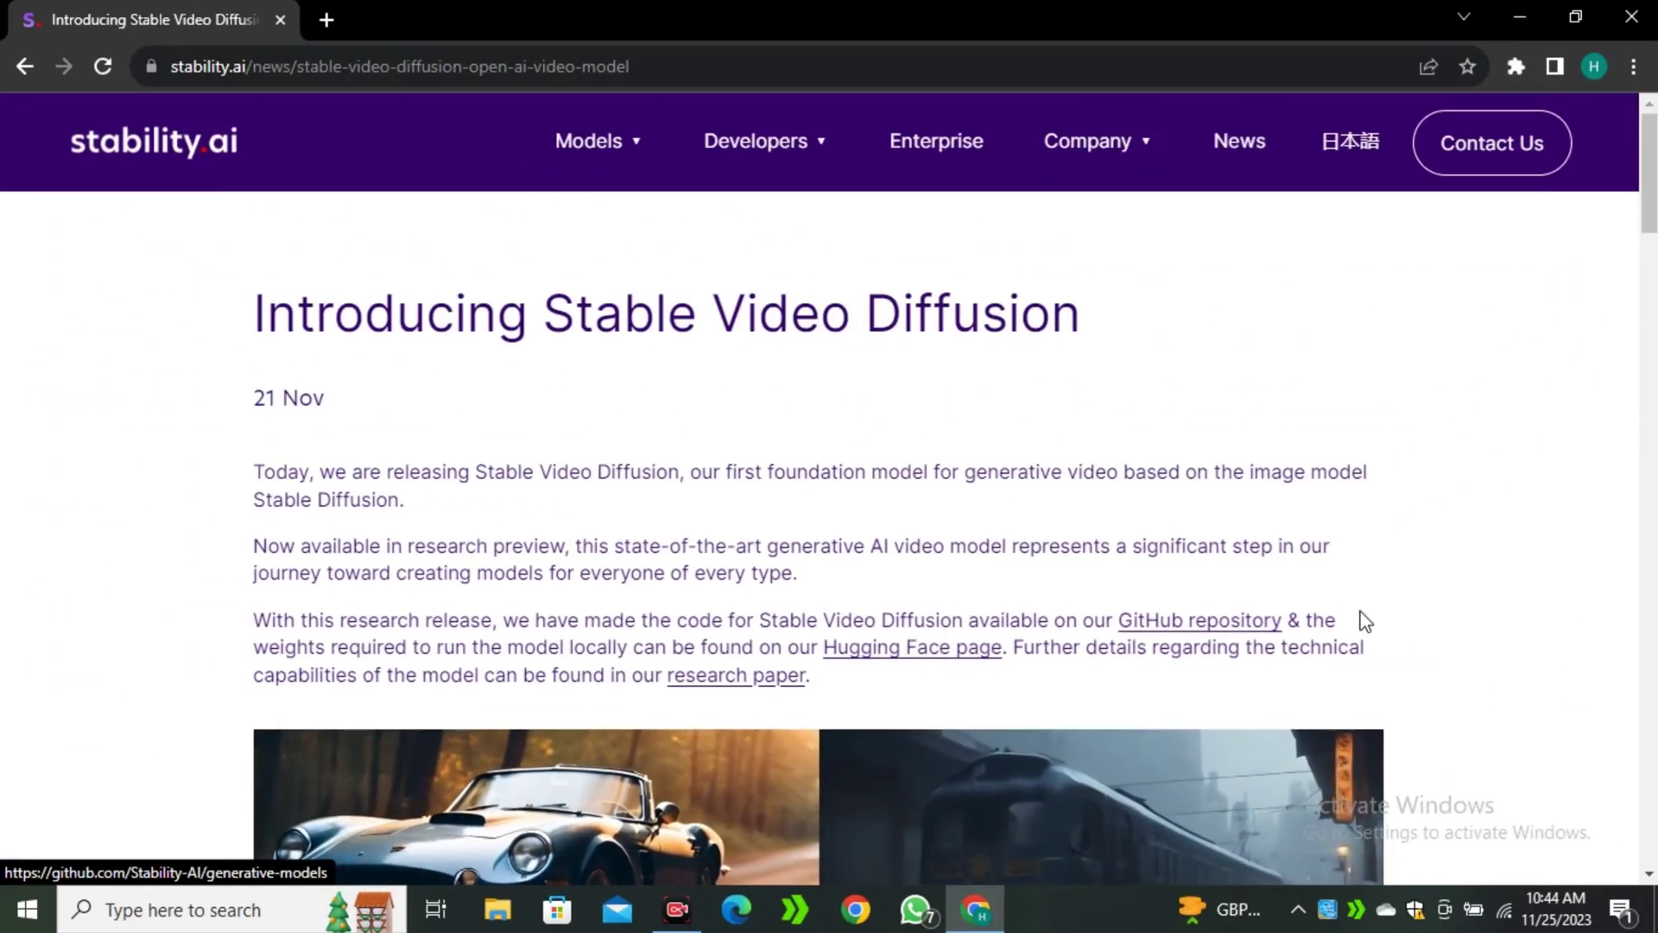
scroll(1381, 674, "down", 15)
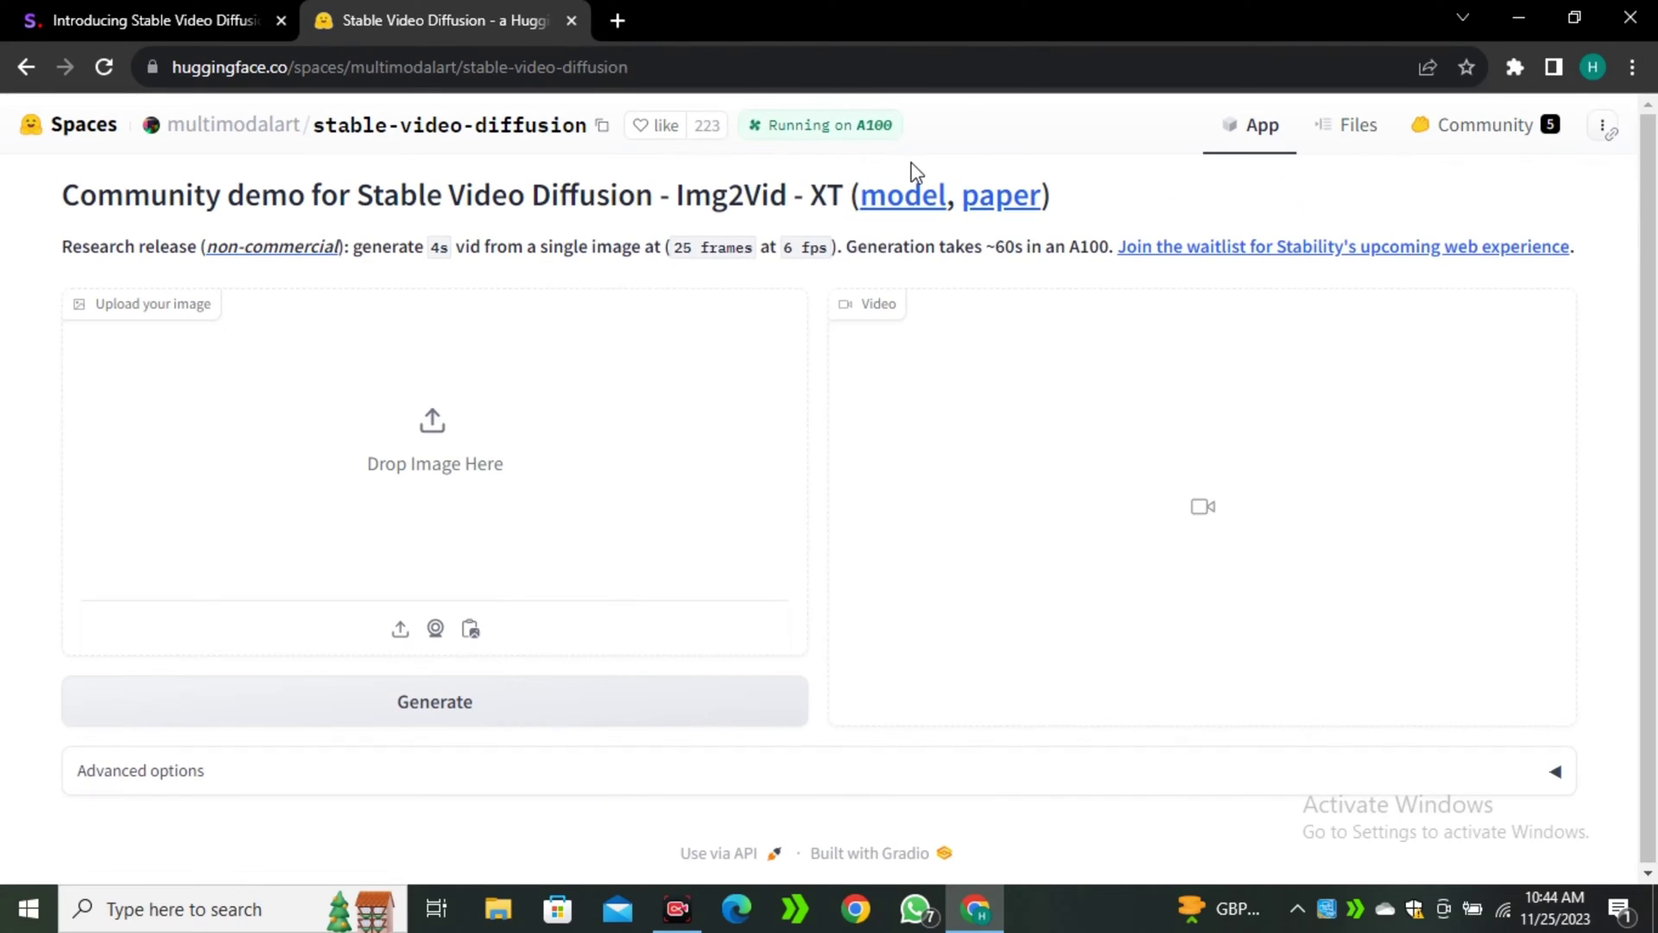
Step: Upload the photo of the man in the orange coat and start generating the video
left_click(413, 477)
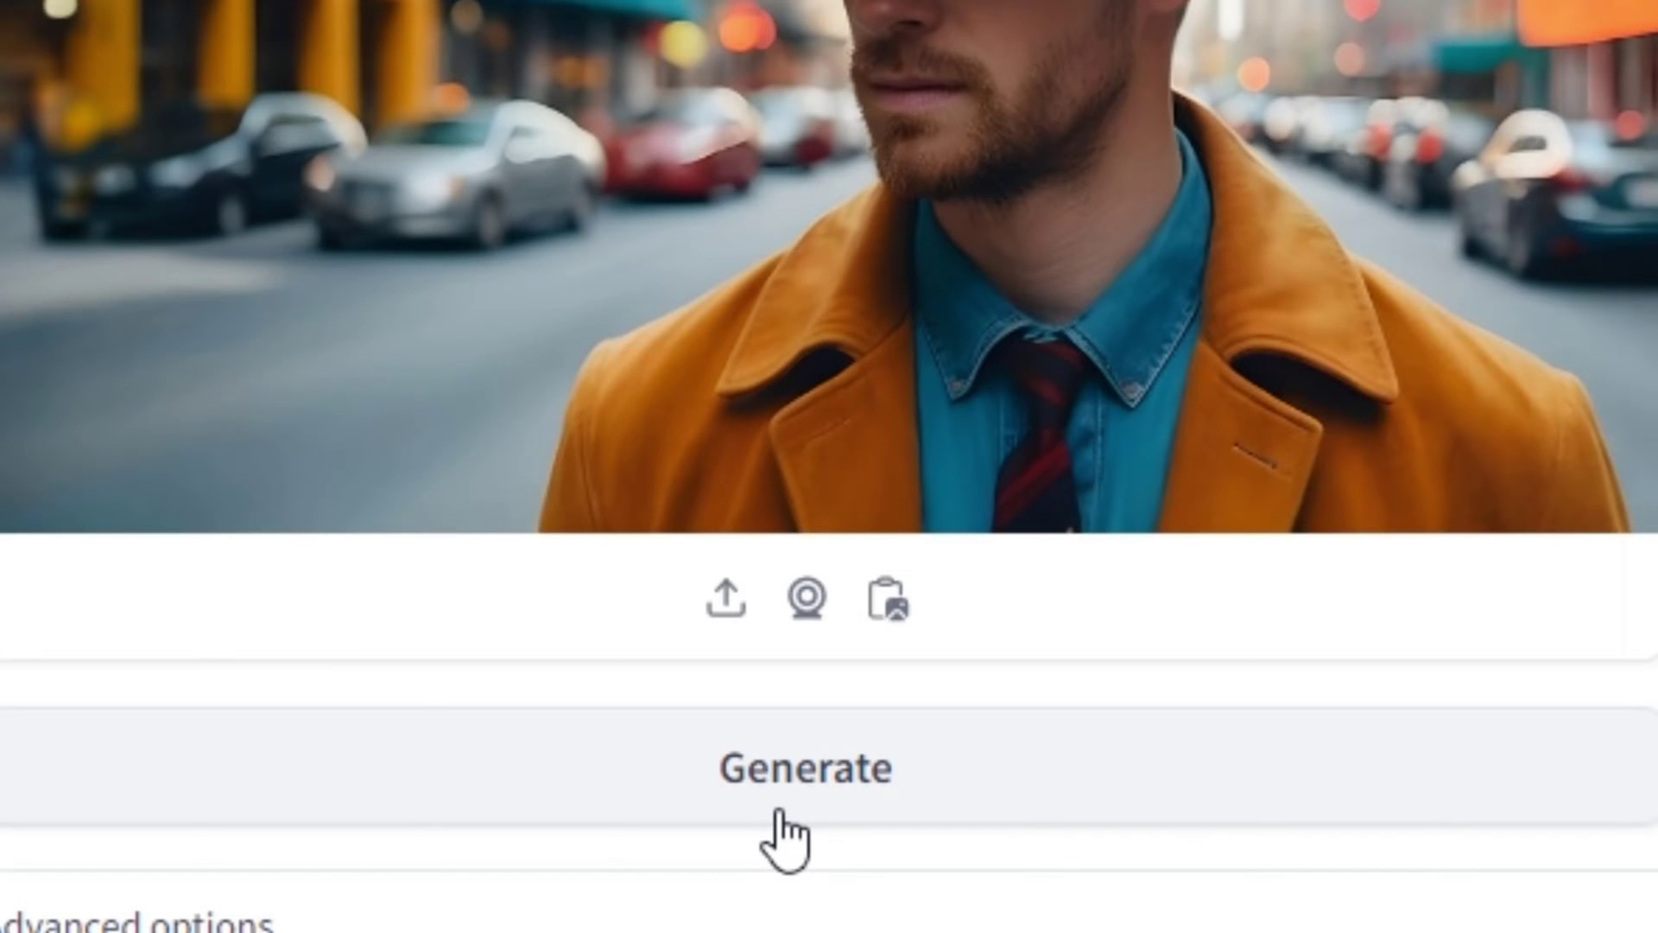
left_click(779, 816)
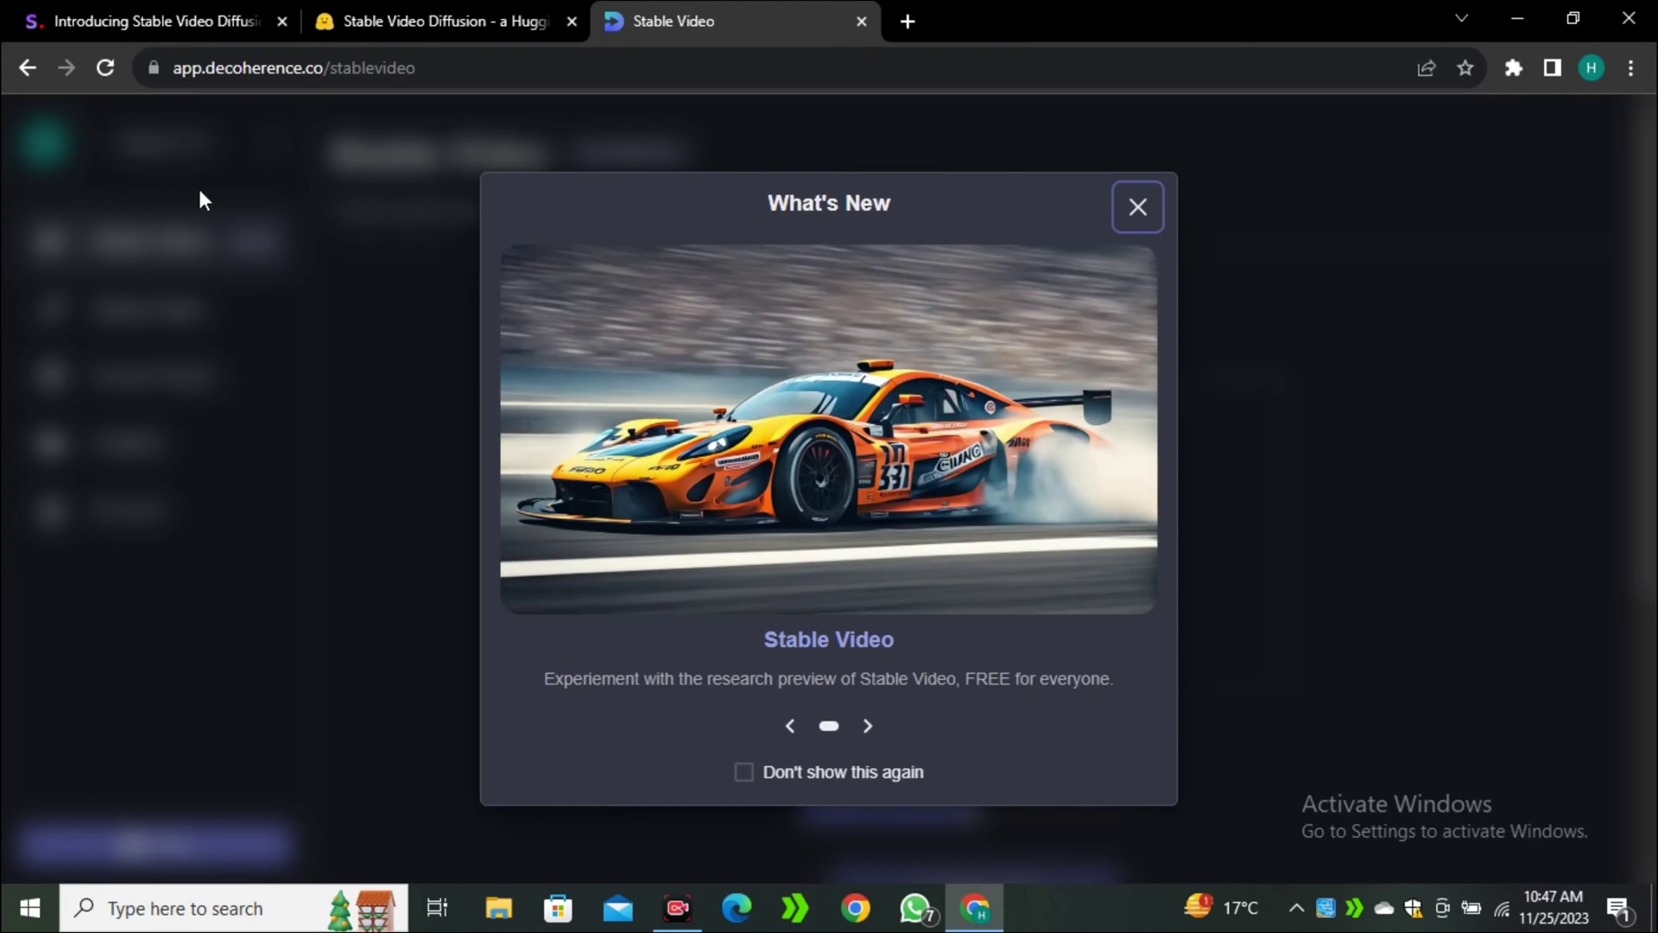
Step: Dismiss the What's New announcement and settle on Text to Video mode
left_click(466, 296)
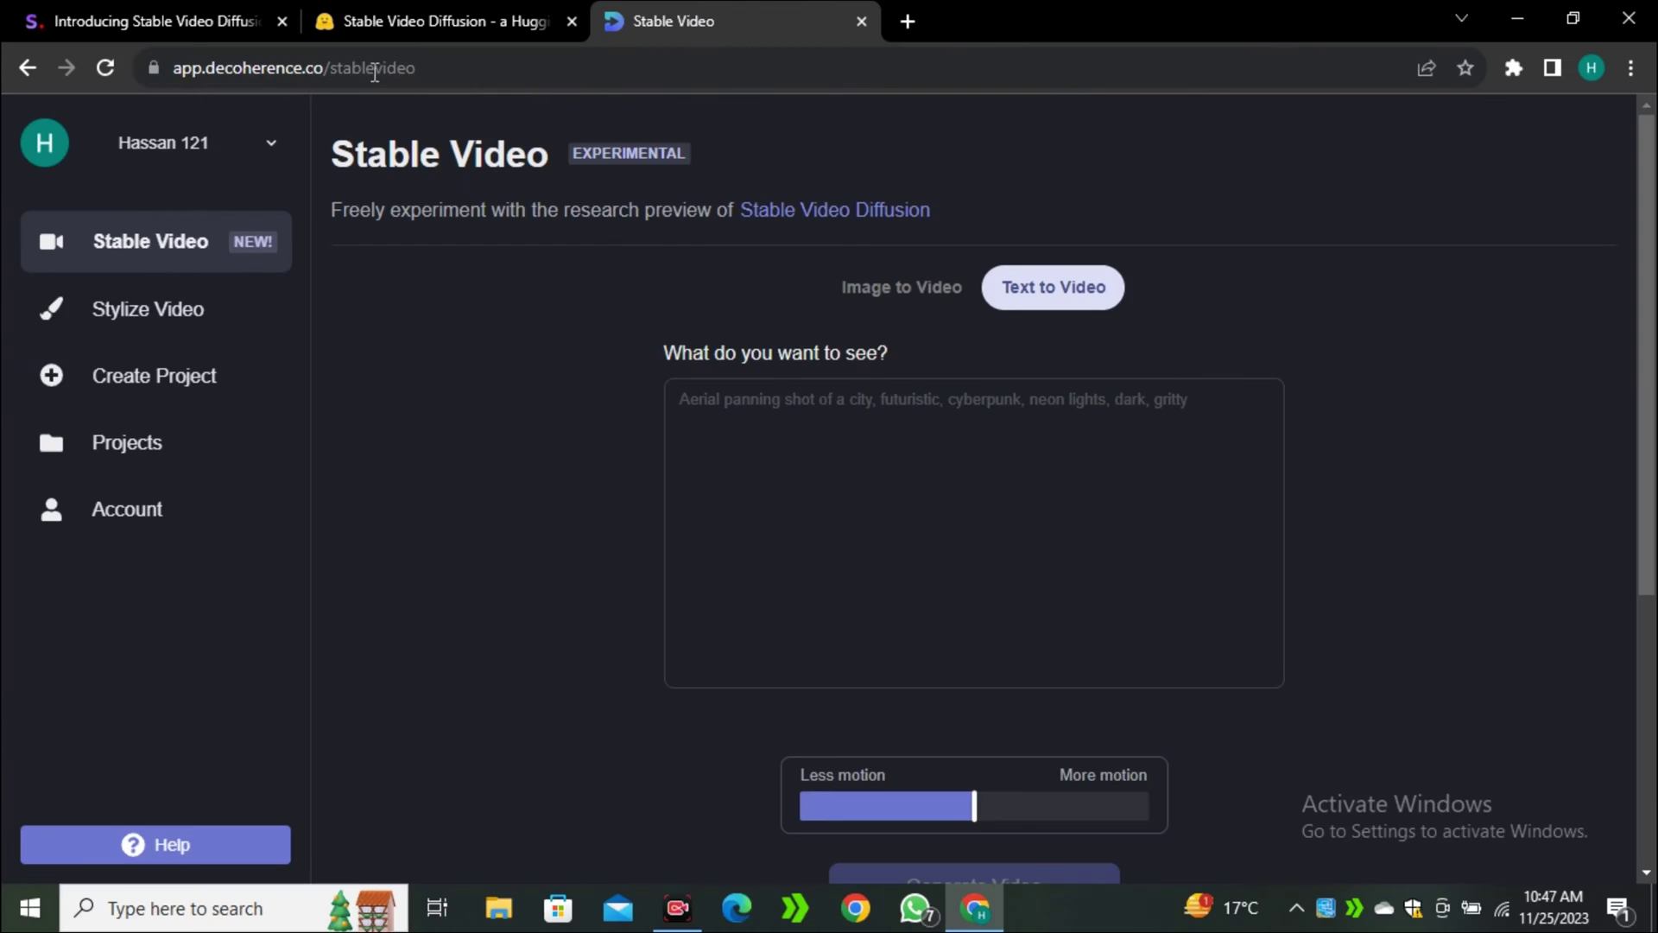
left_click_drag(736, 467, 1032, 472)
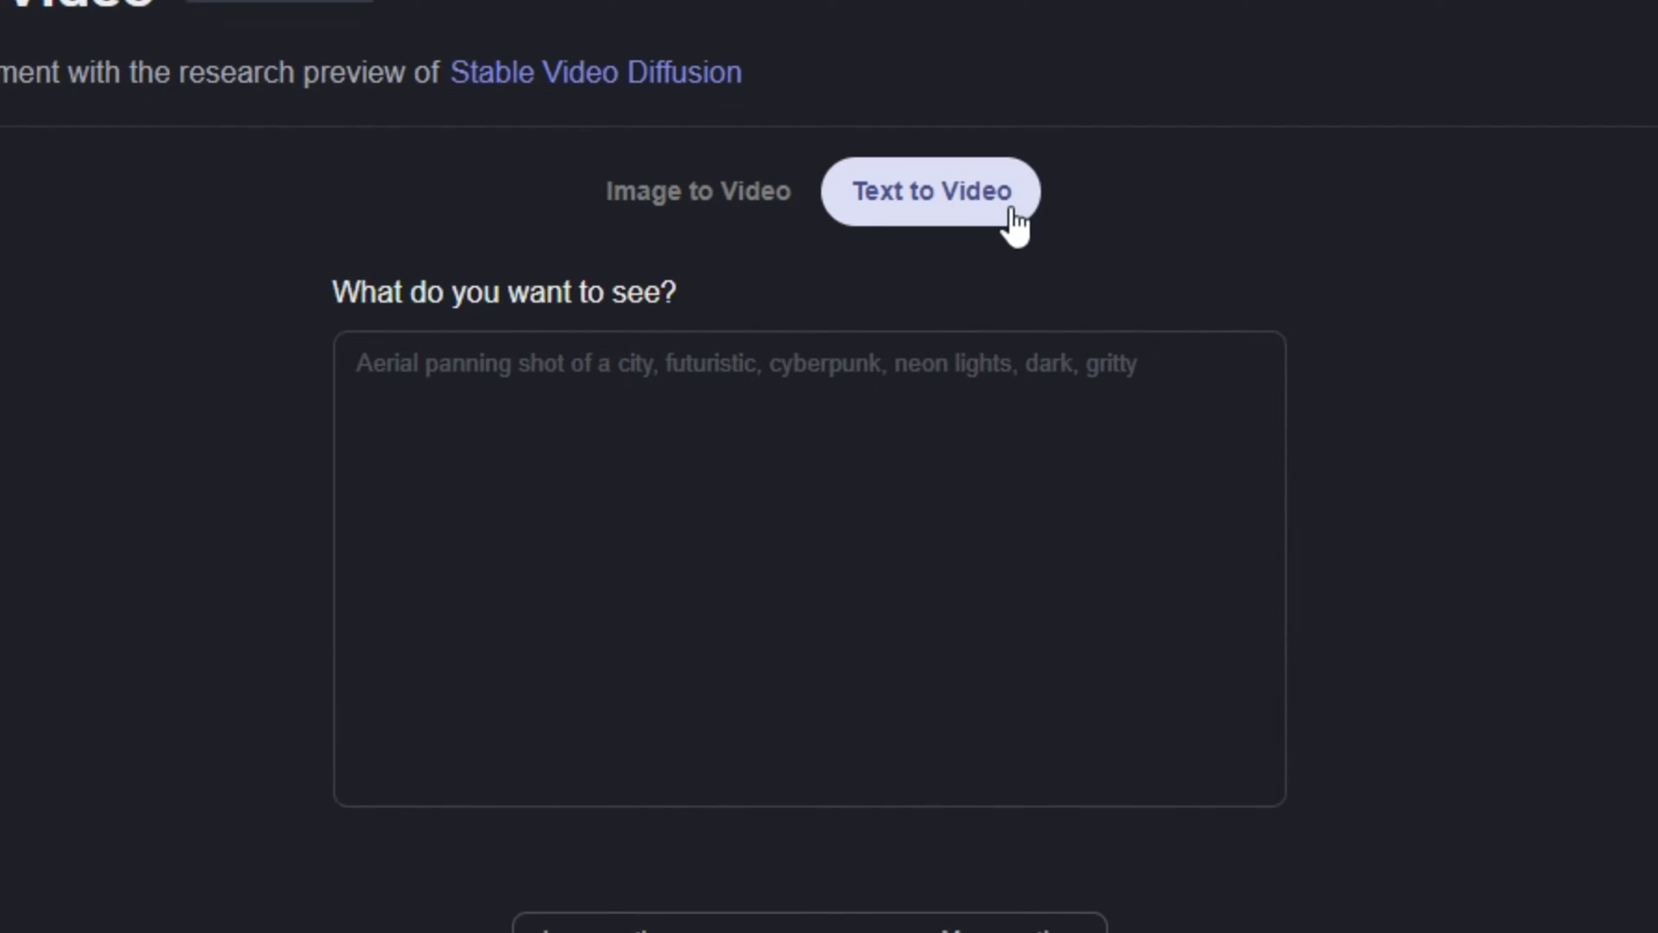
left_click(734, 207)
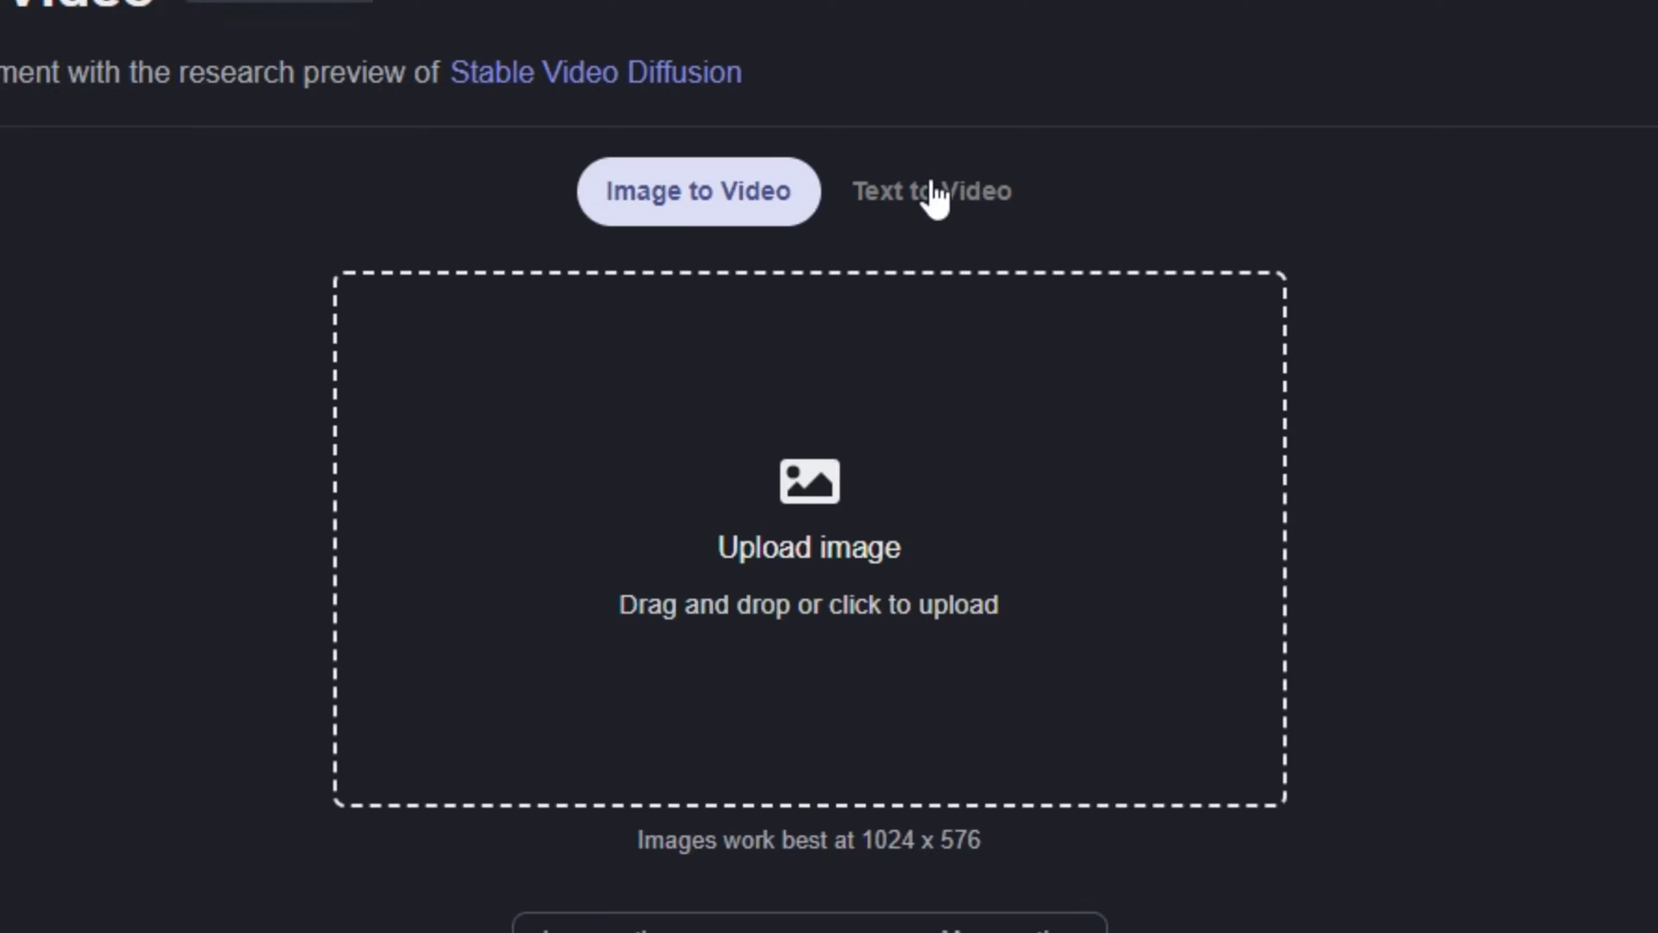
left_click(983, 202)
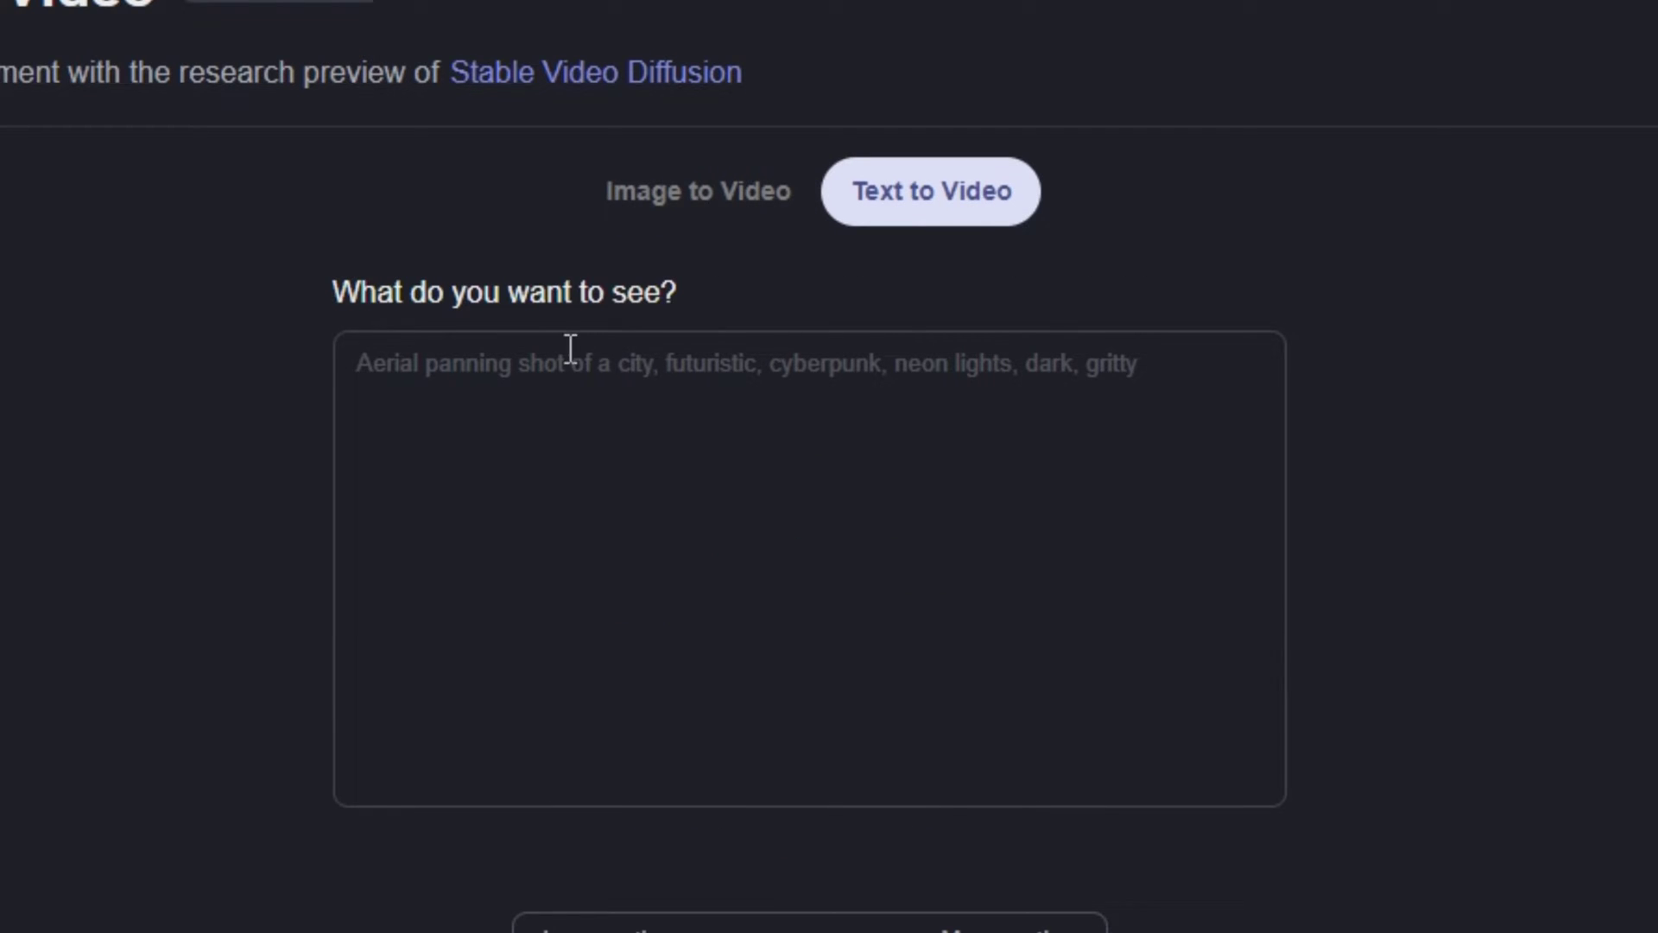
Step: Enter the prompt 'a 22 years old woman walking on a street, cinematic, realistic' with medium motion
left_click(564, 398)
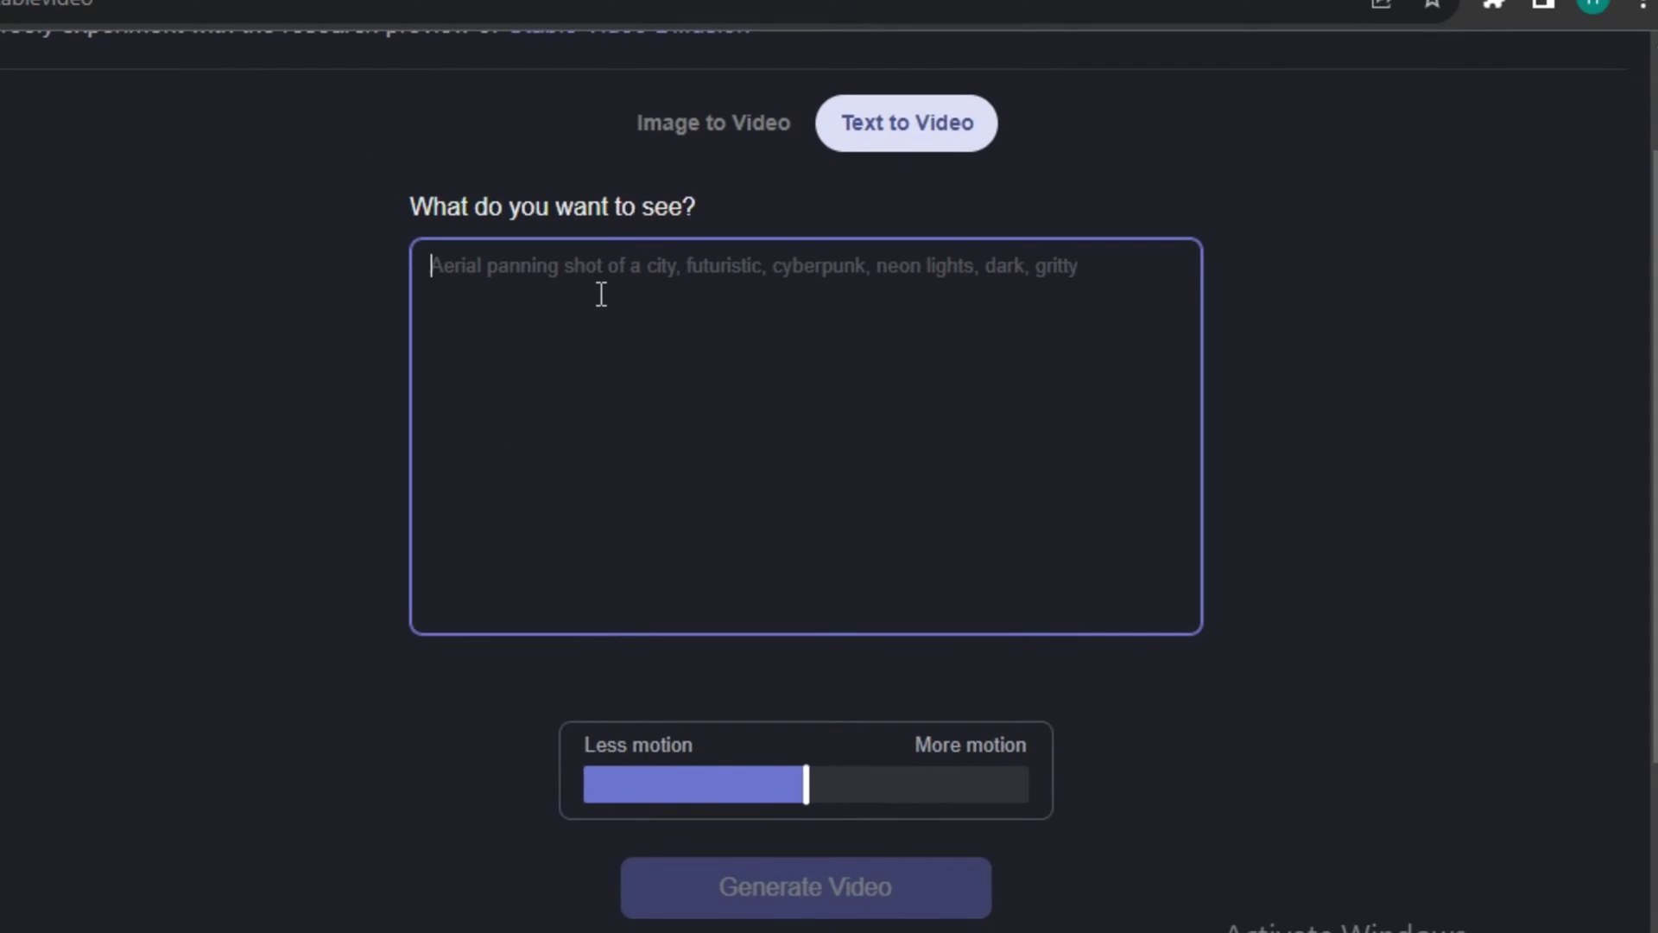
type("a 22 years old woman walking on a street ")
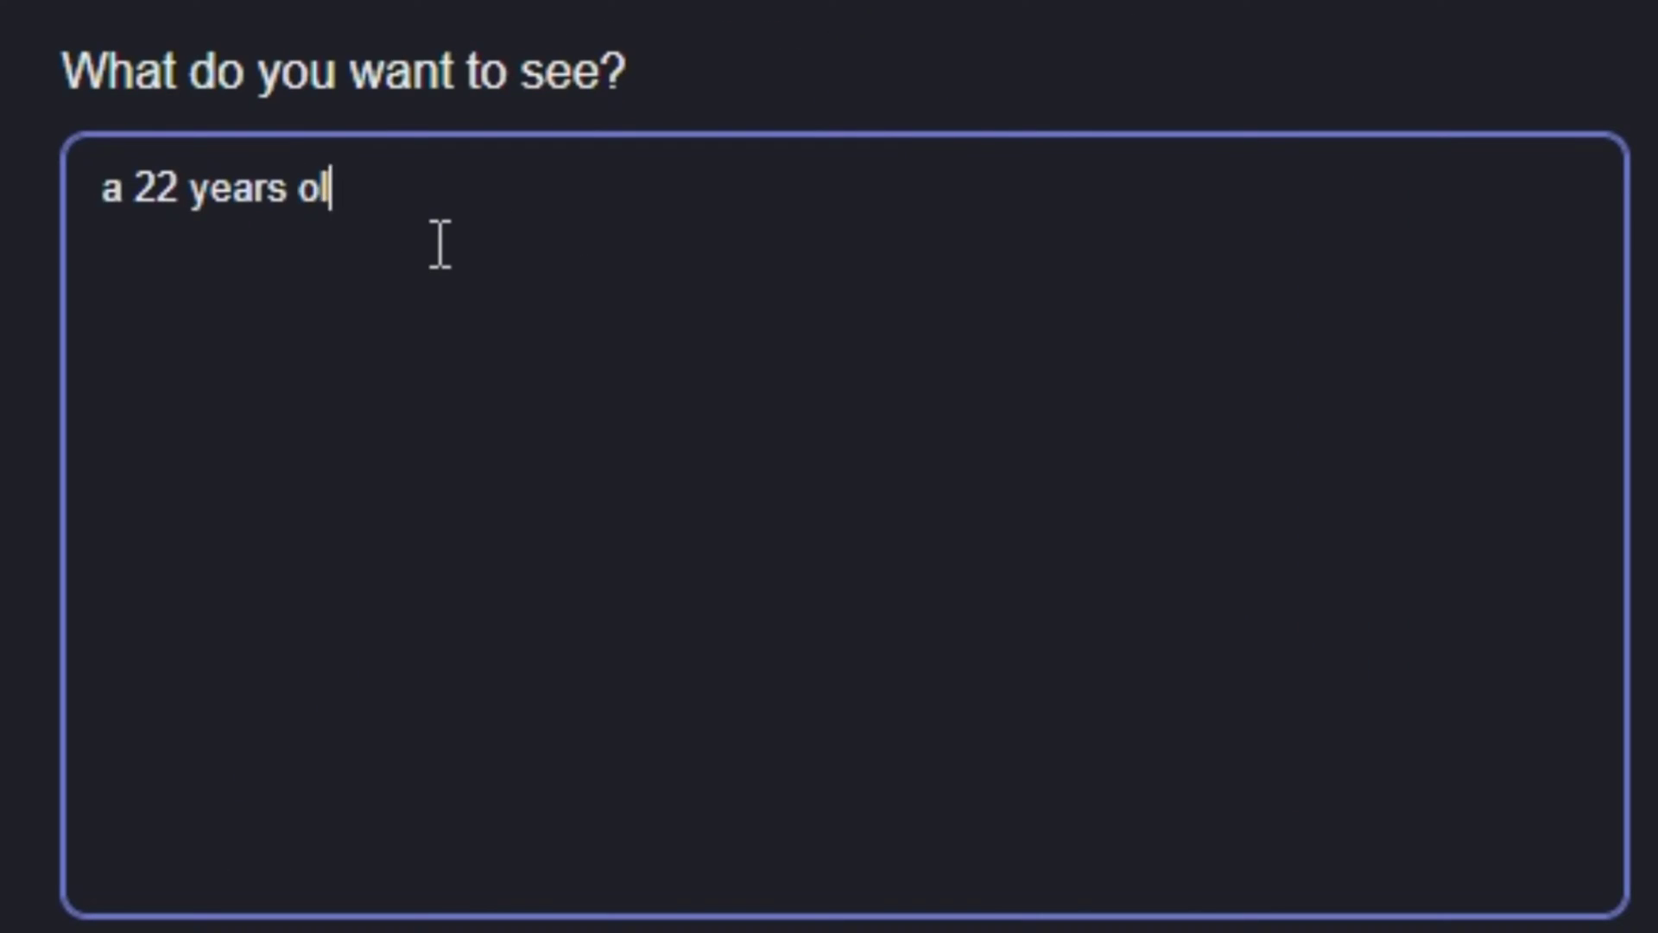
type(", cinematic , realistic")
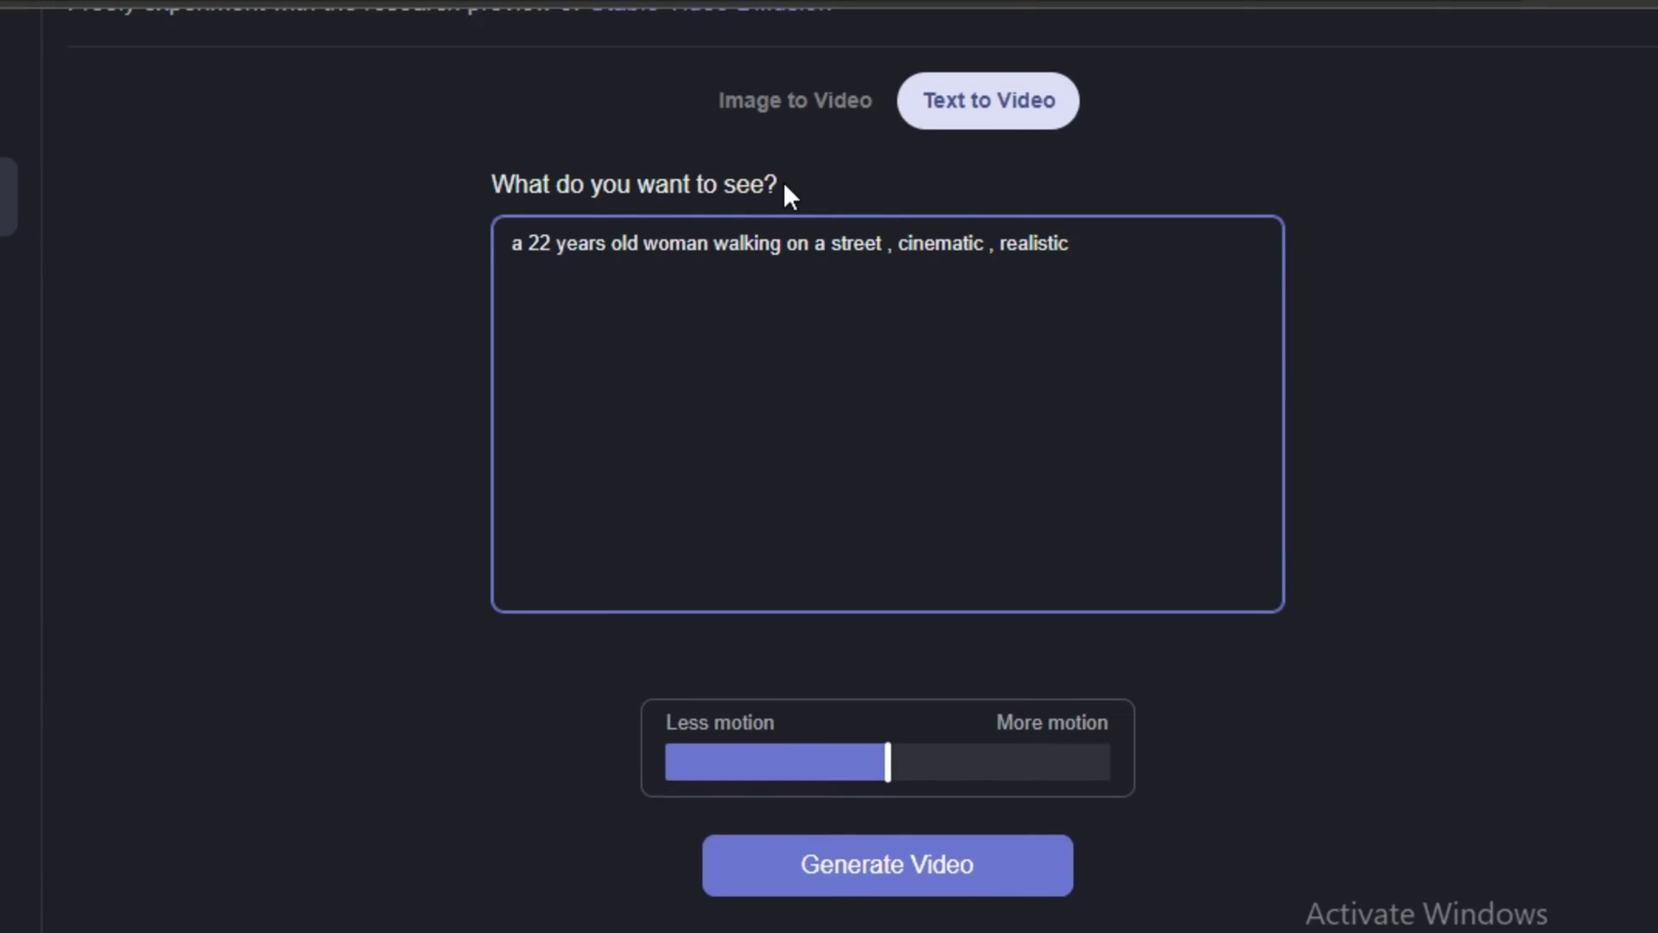
mouse_move(847, 705)
left_mouse_down()
mouse_move(748, 714)
mouse_move(836, 706)
left_mouse_up()
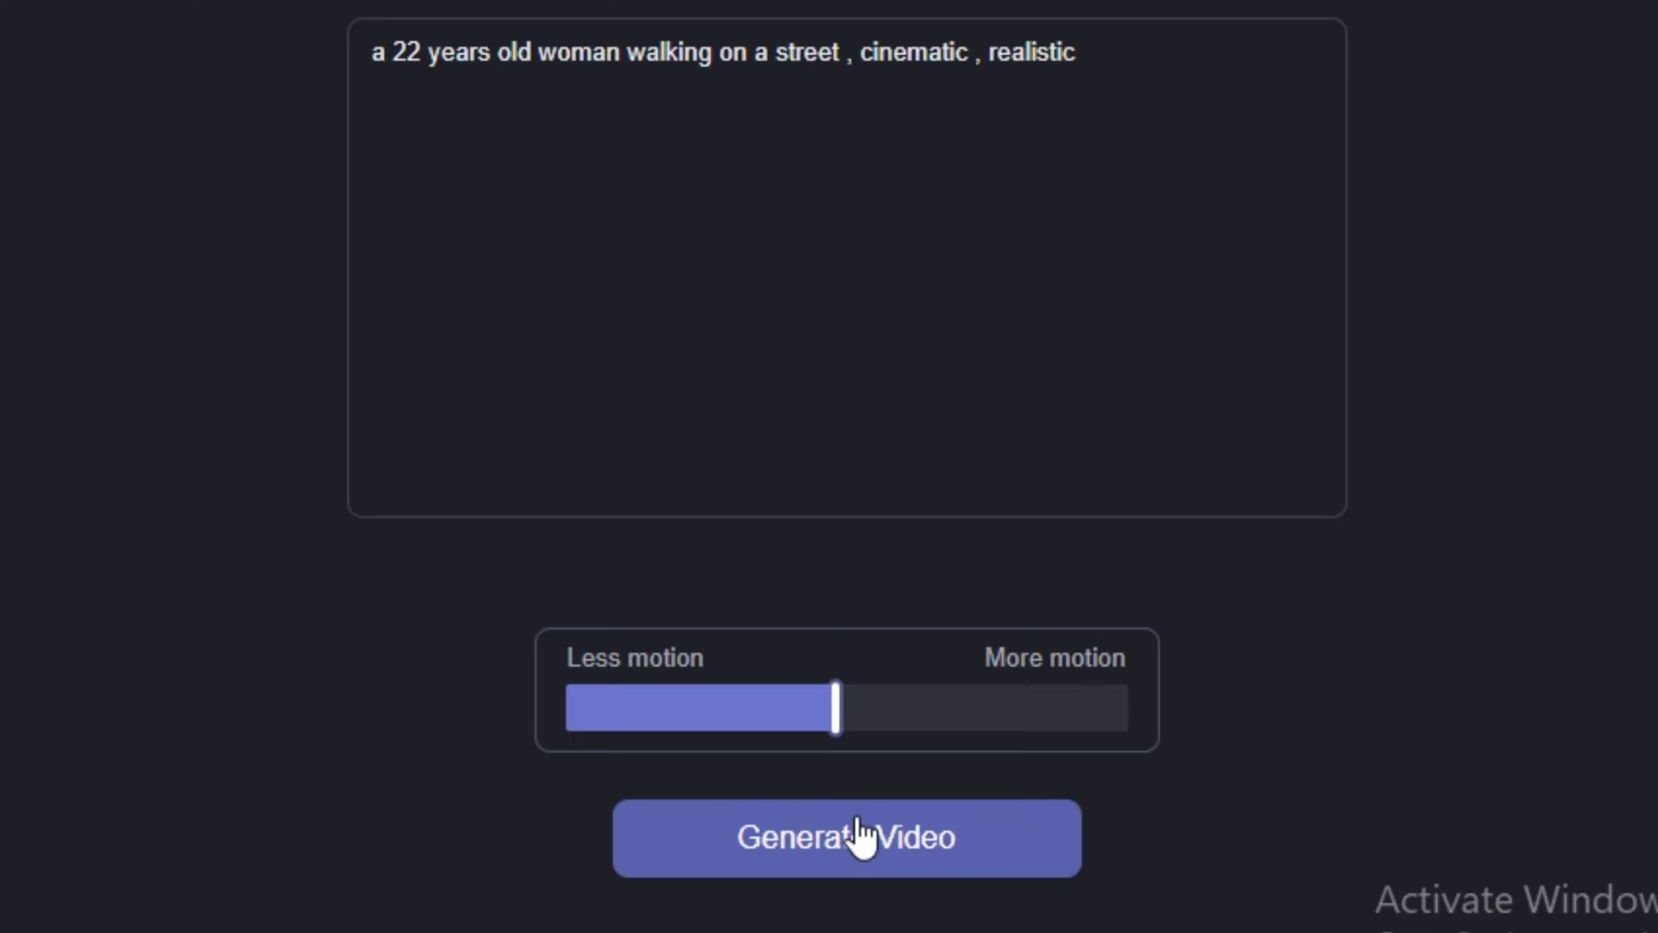
Step: Generate the woman-walking video and replay the finished street clip from the start
left_click(858, 837)
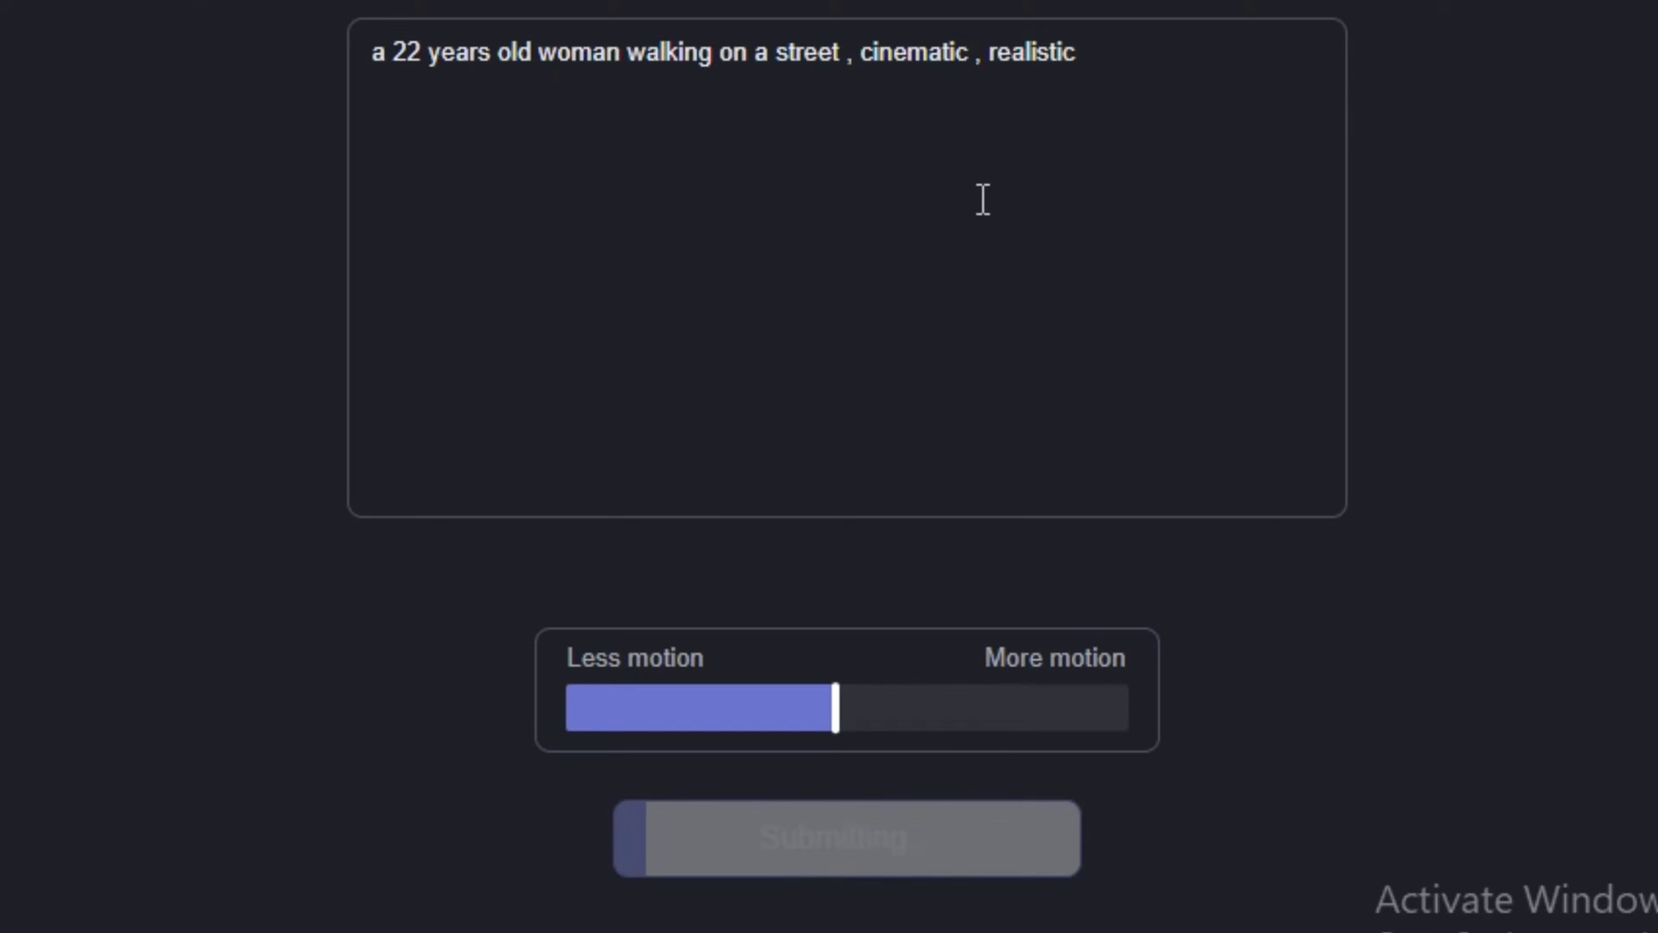
scroll(470, 689, "down", 1)
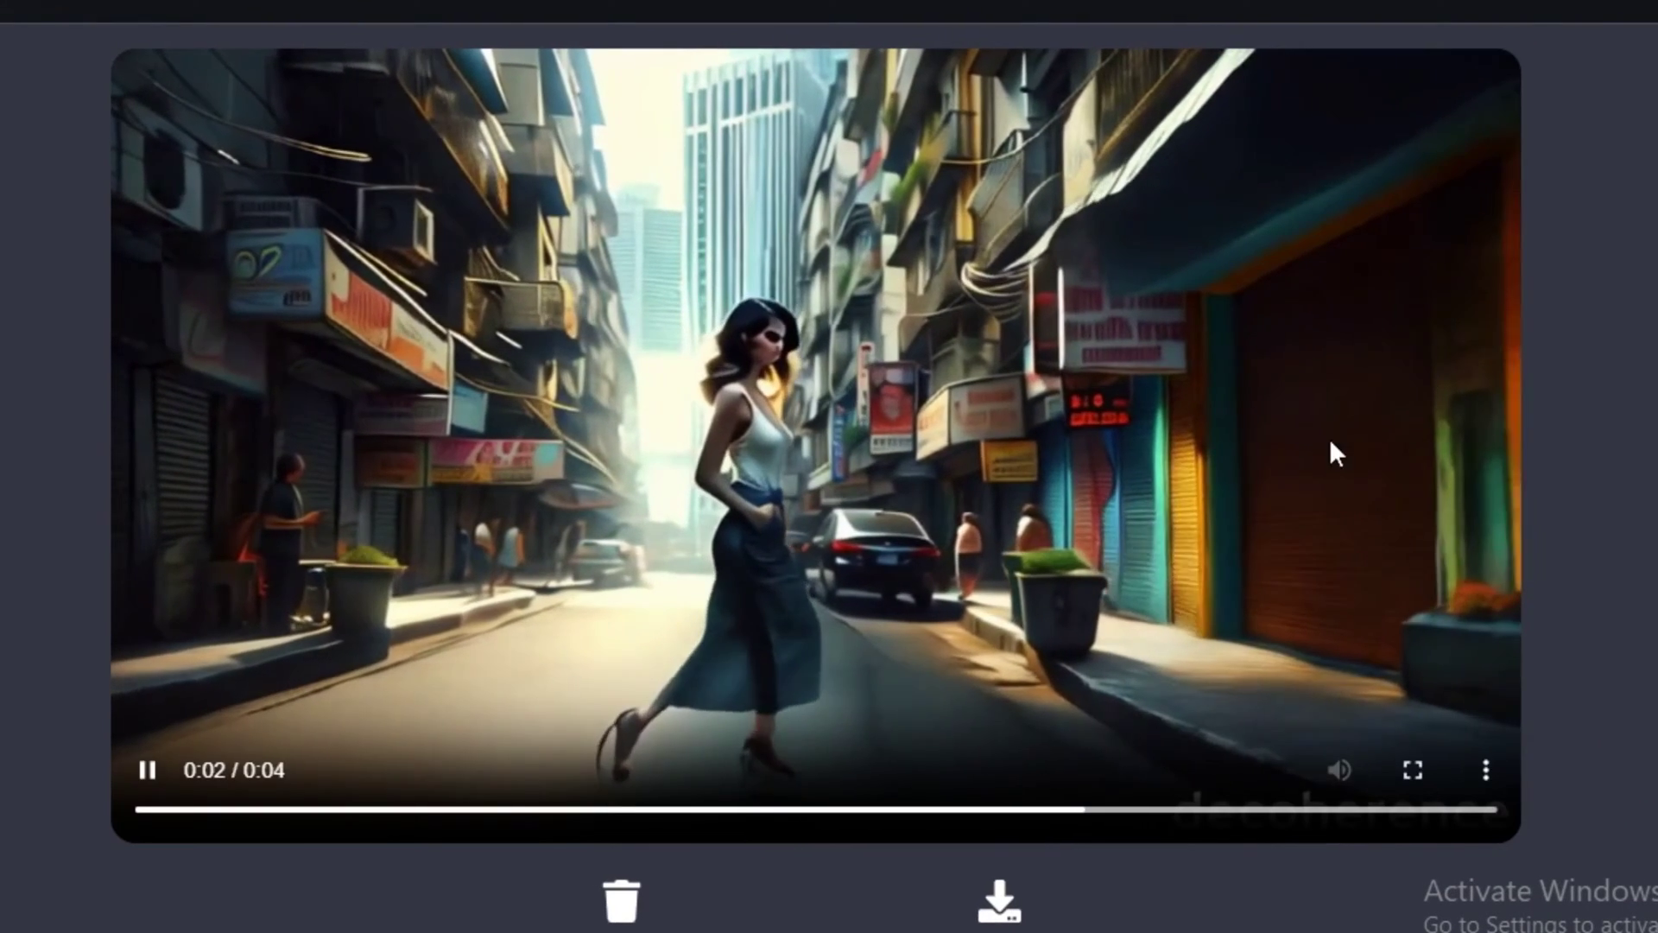
left_click(164, 781)
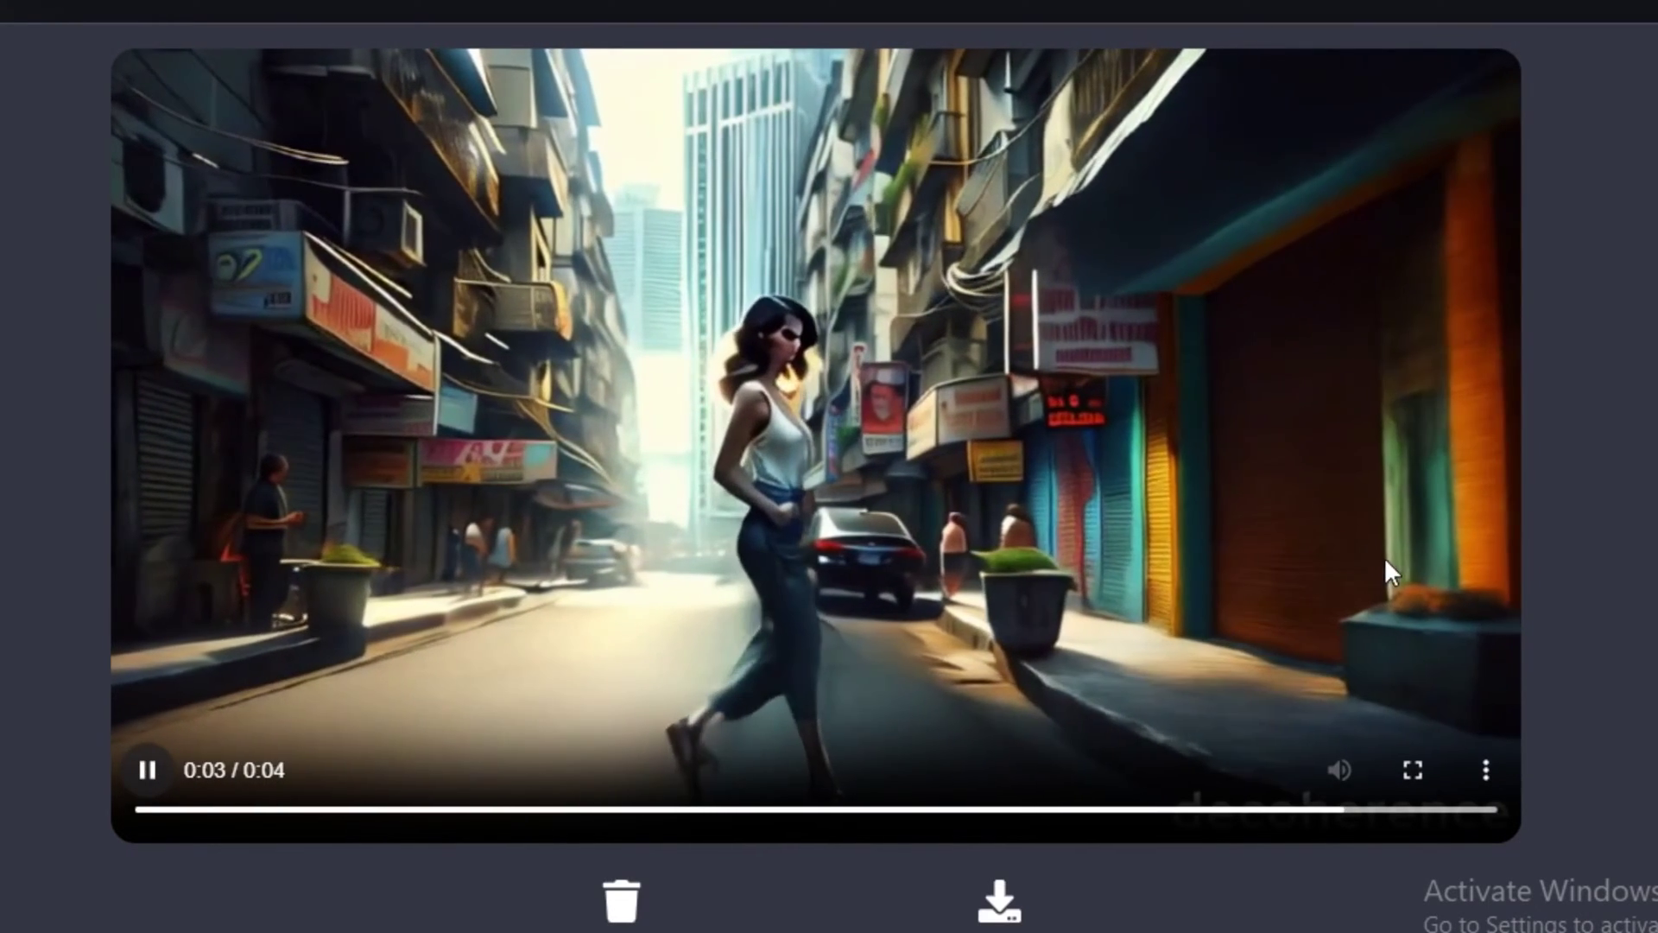
left_click(145, 771)
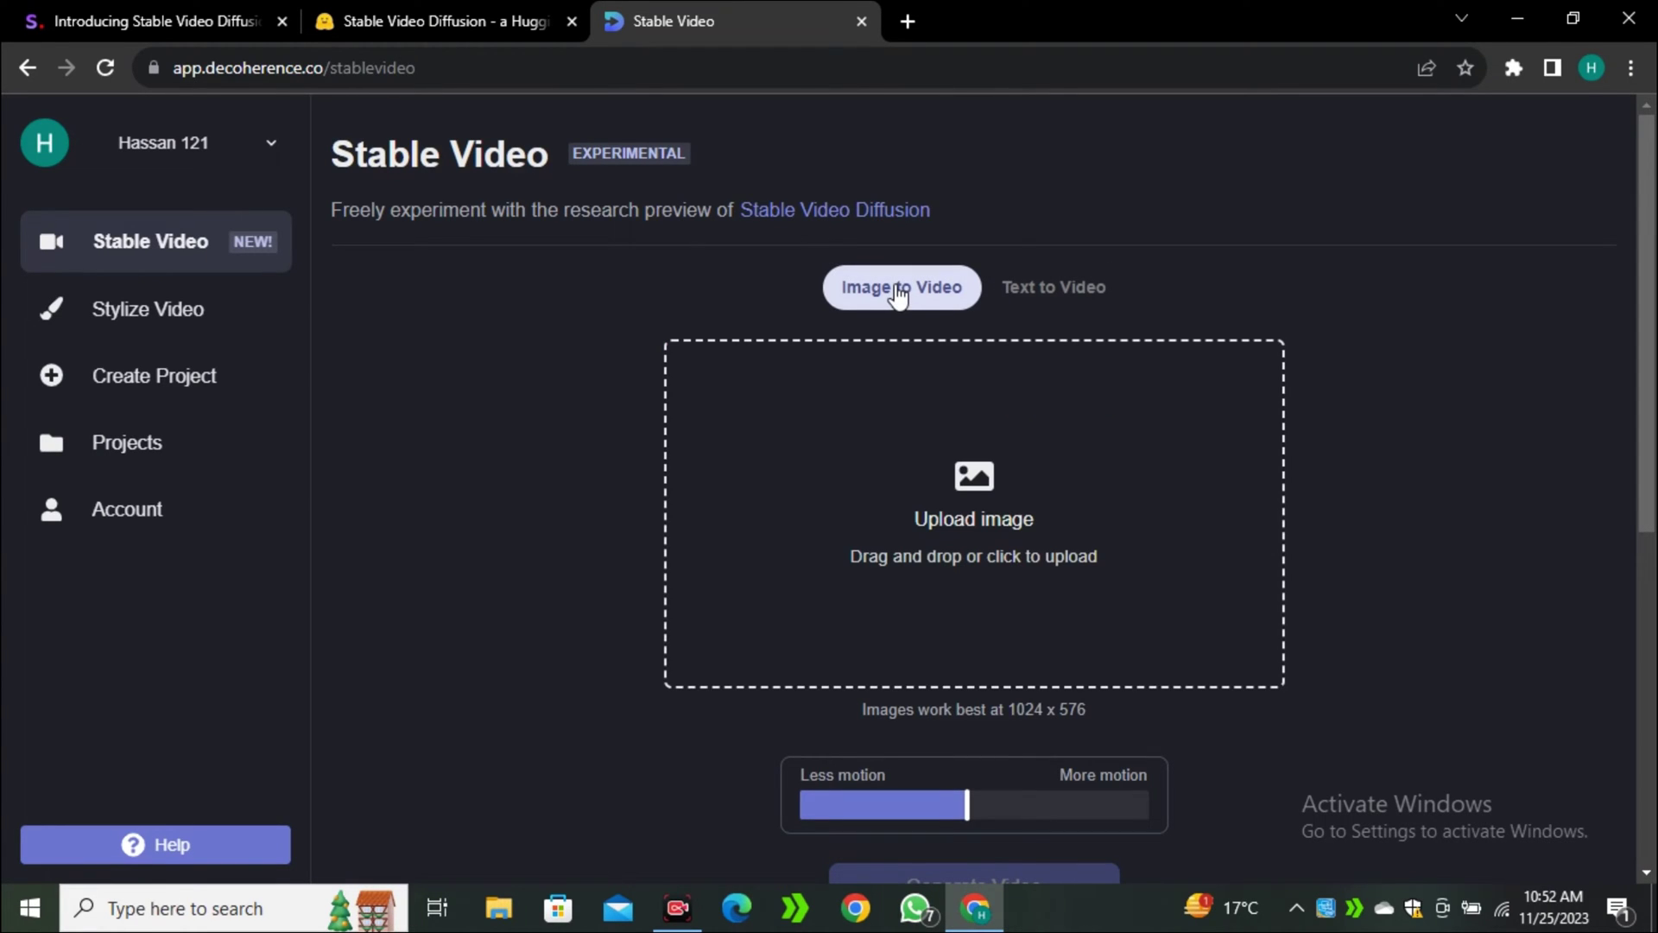
Step: Upload the man-in-hat image to Image to Video and replay the resulting clip
scroll(959, 322, "down", 1)
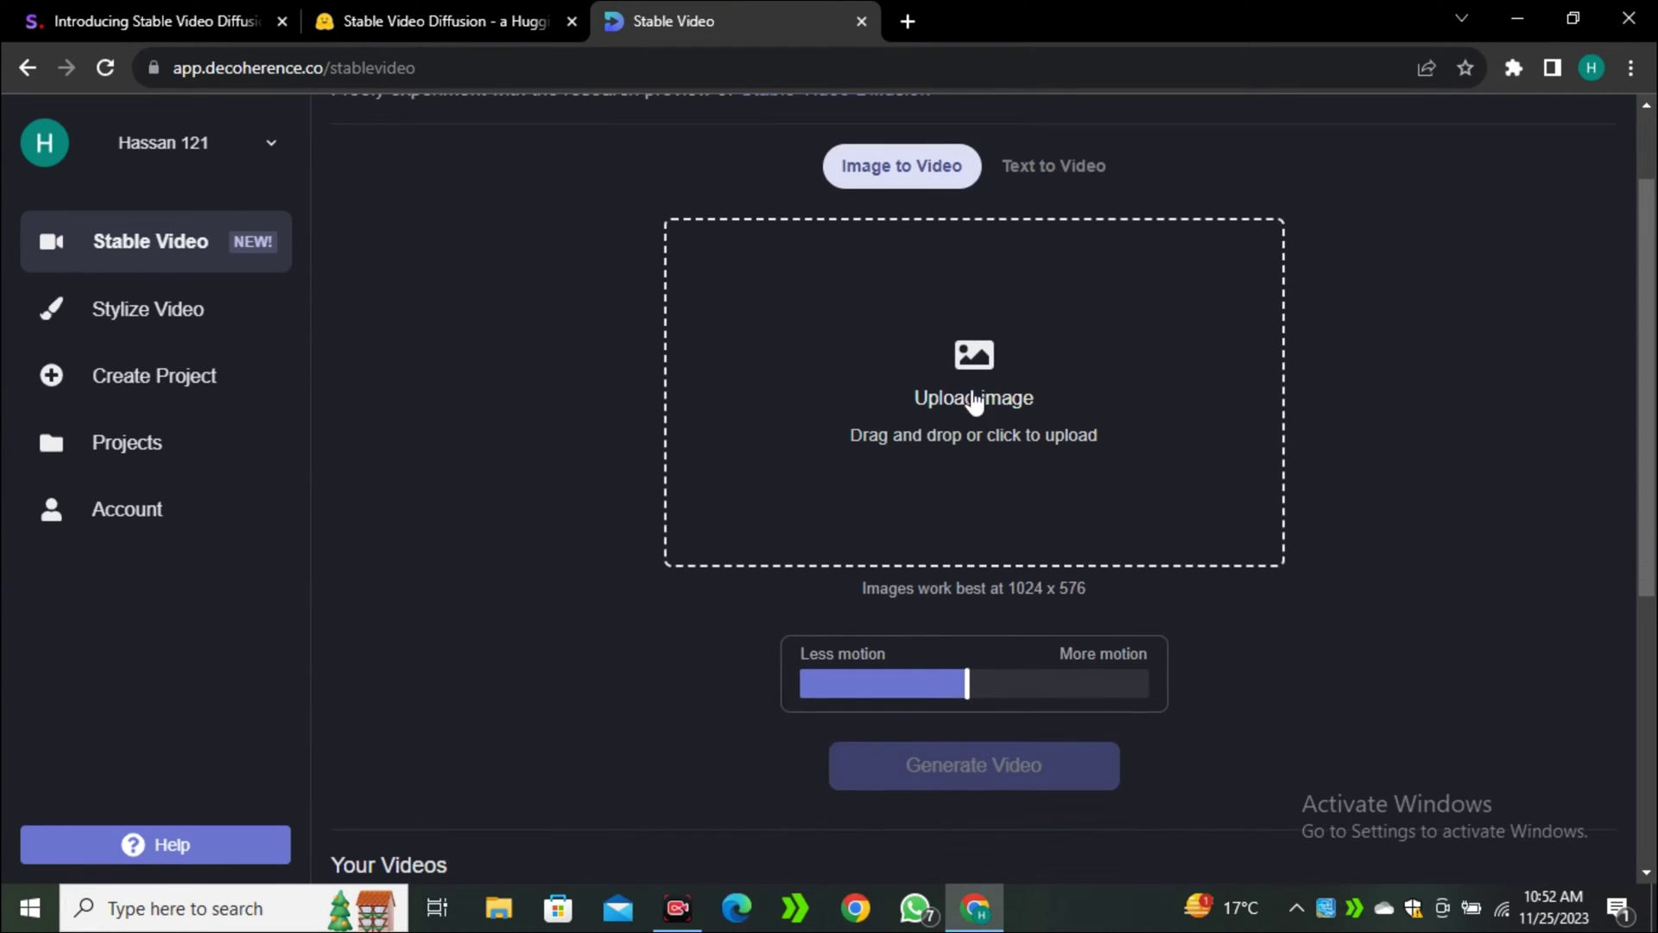
left_click(1064, 454)
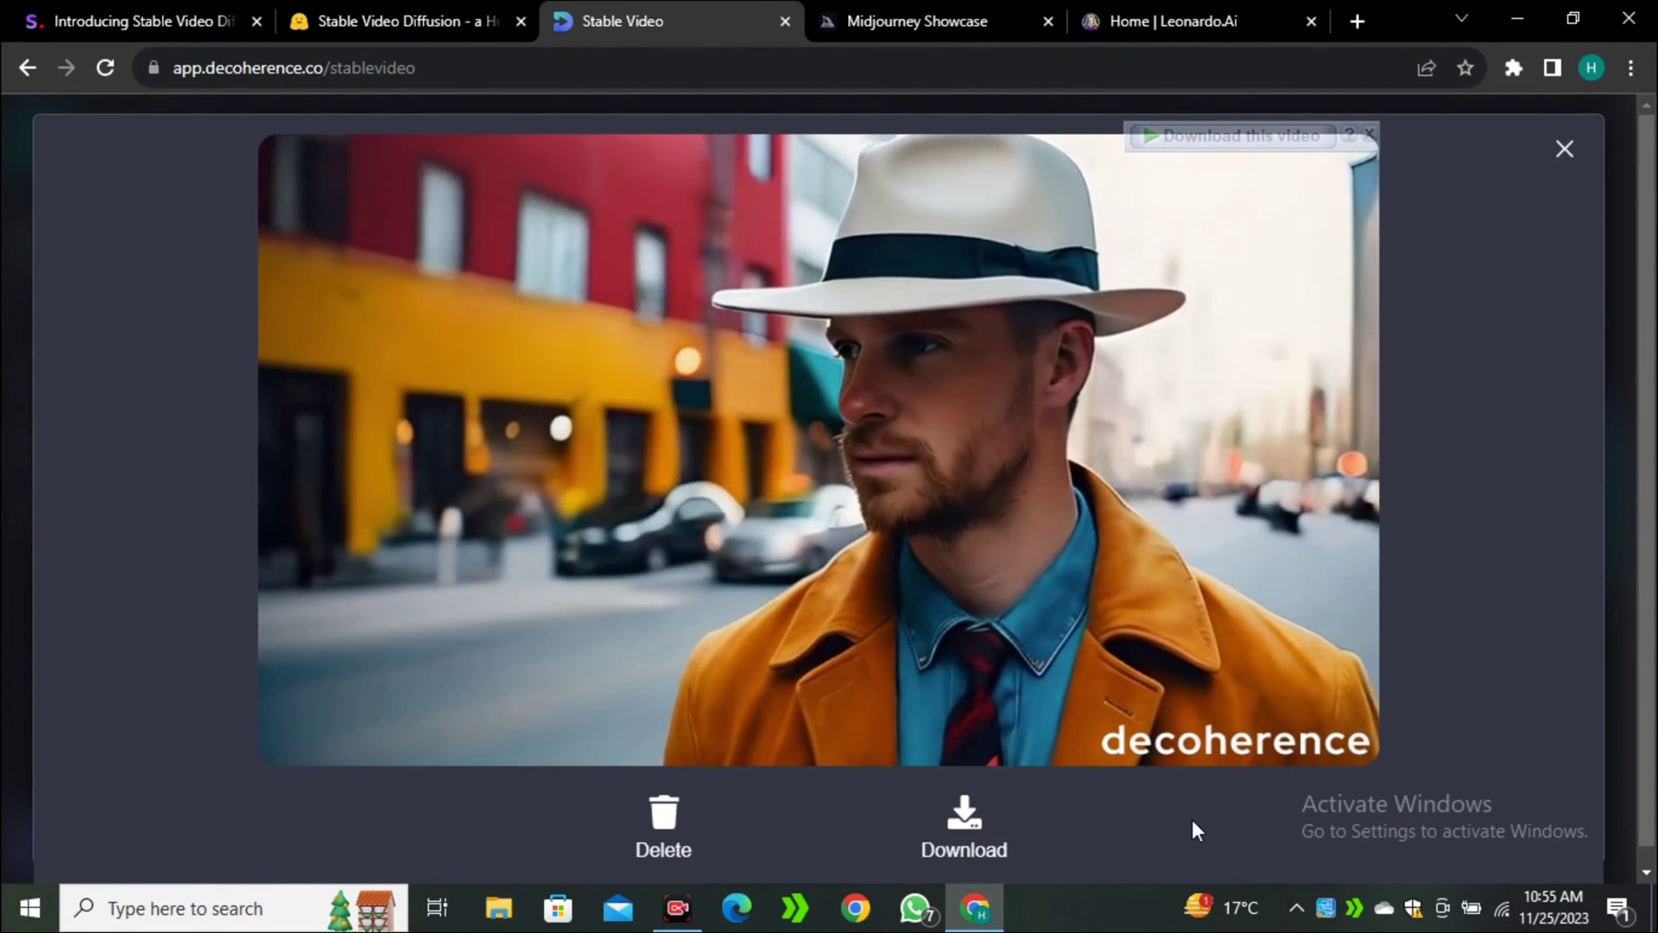
left_click(284, 711)
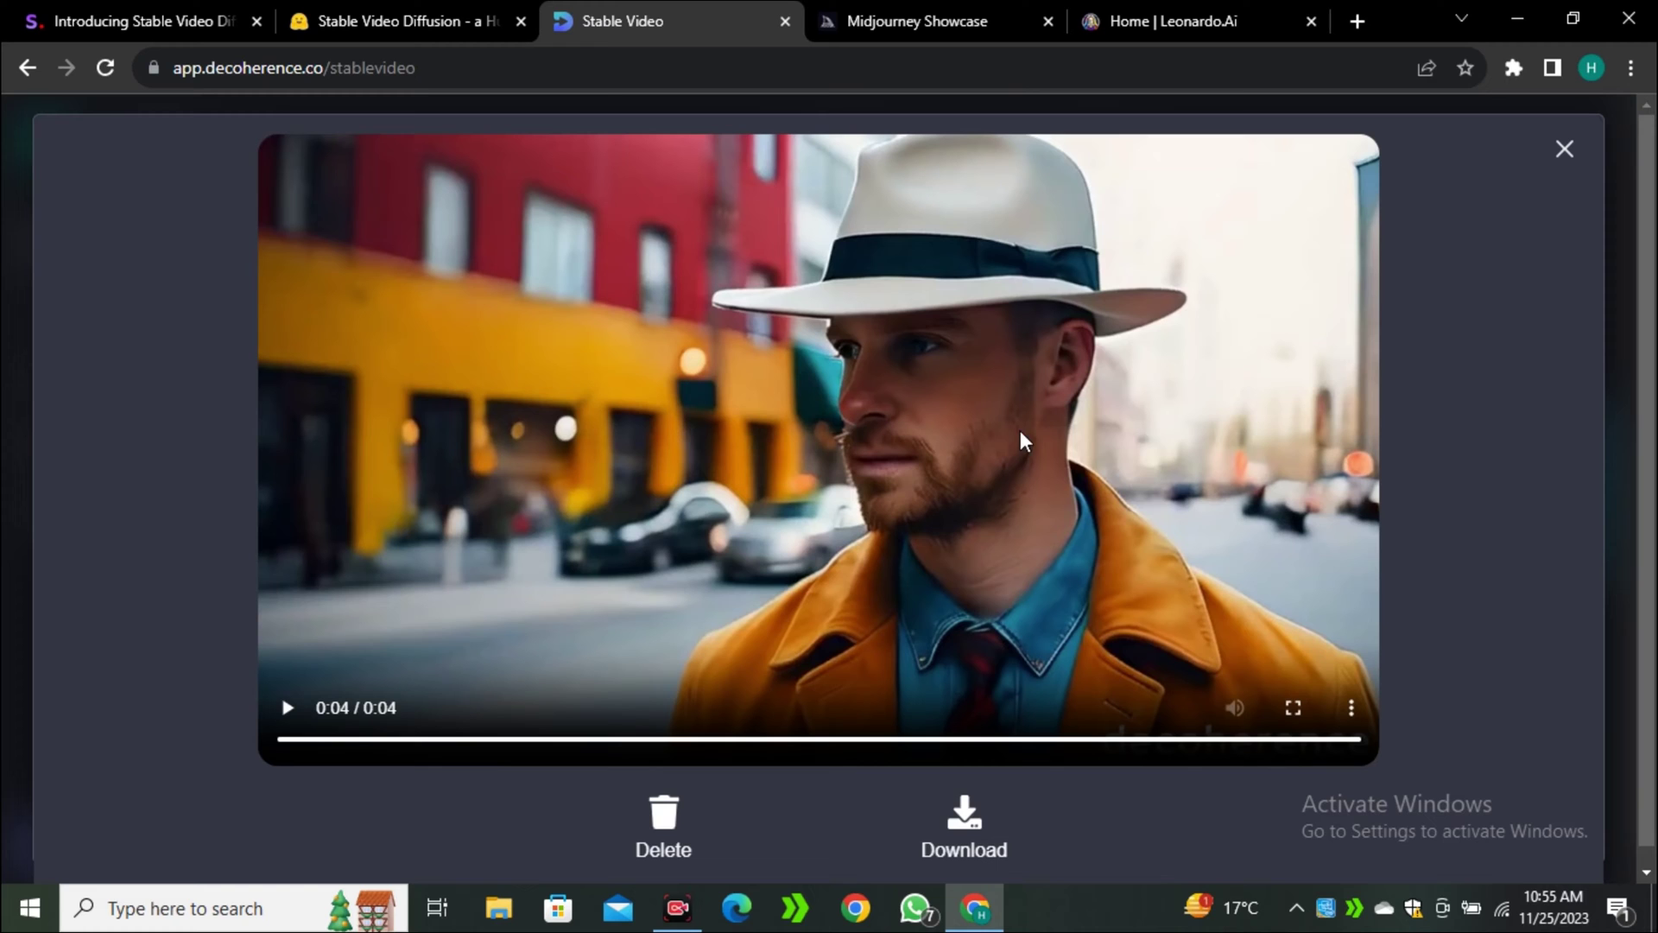
left_click(275, 715)
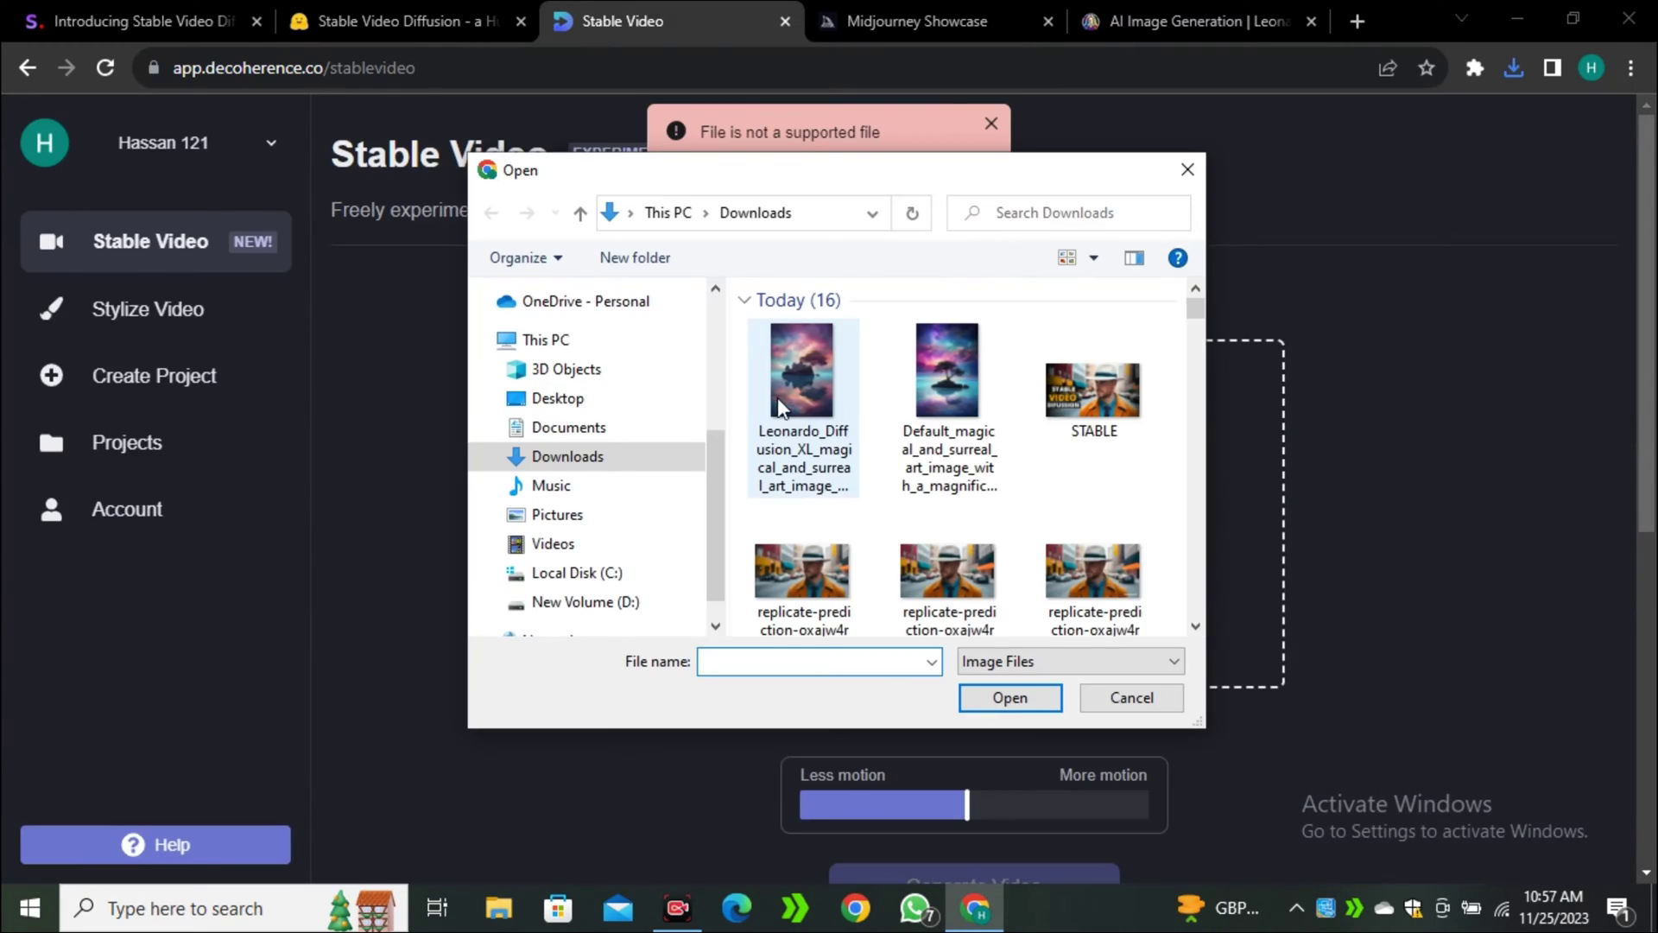
Step: Load the surreal island image, generate a clip from it and play it back twice
left_click(801, 389)
left_click(1007, 700)
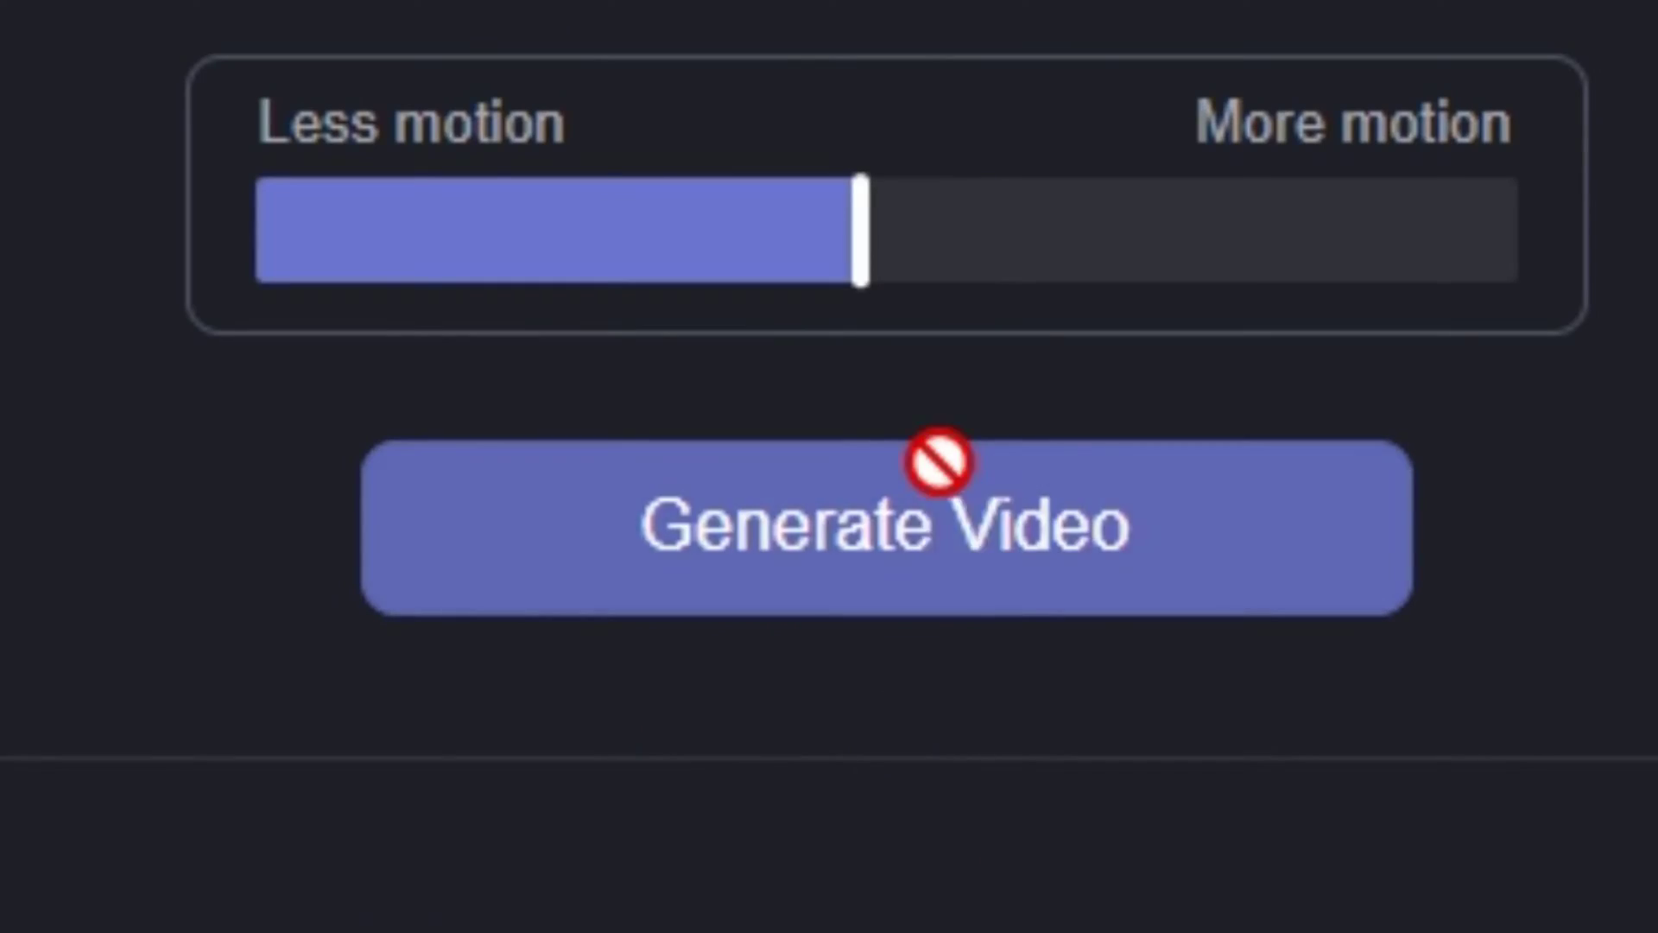
left_click(941, 459)
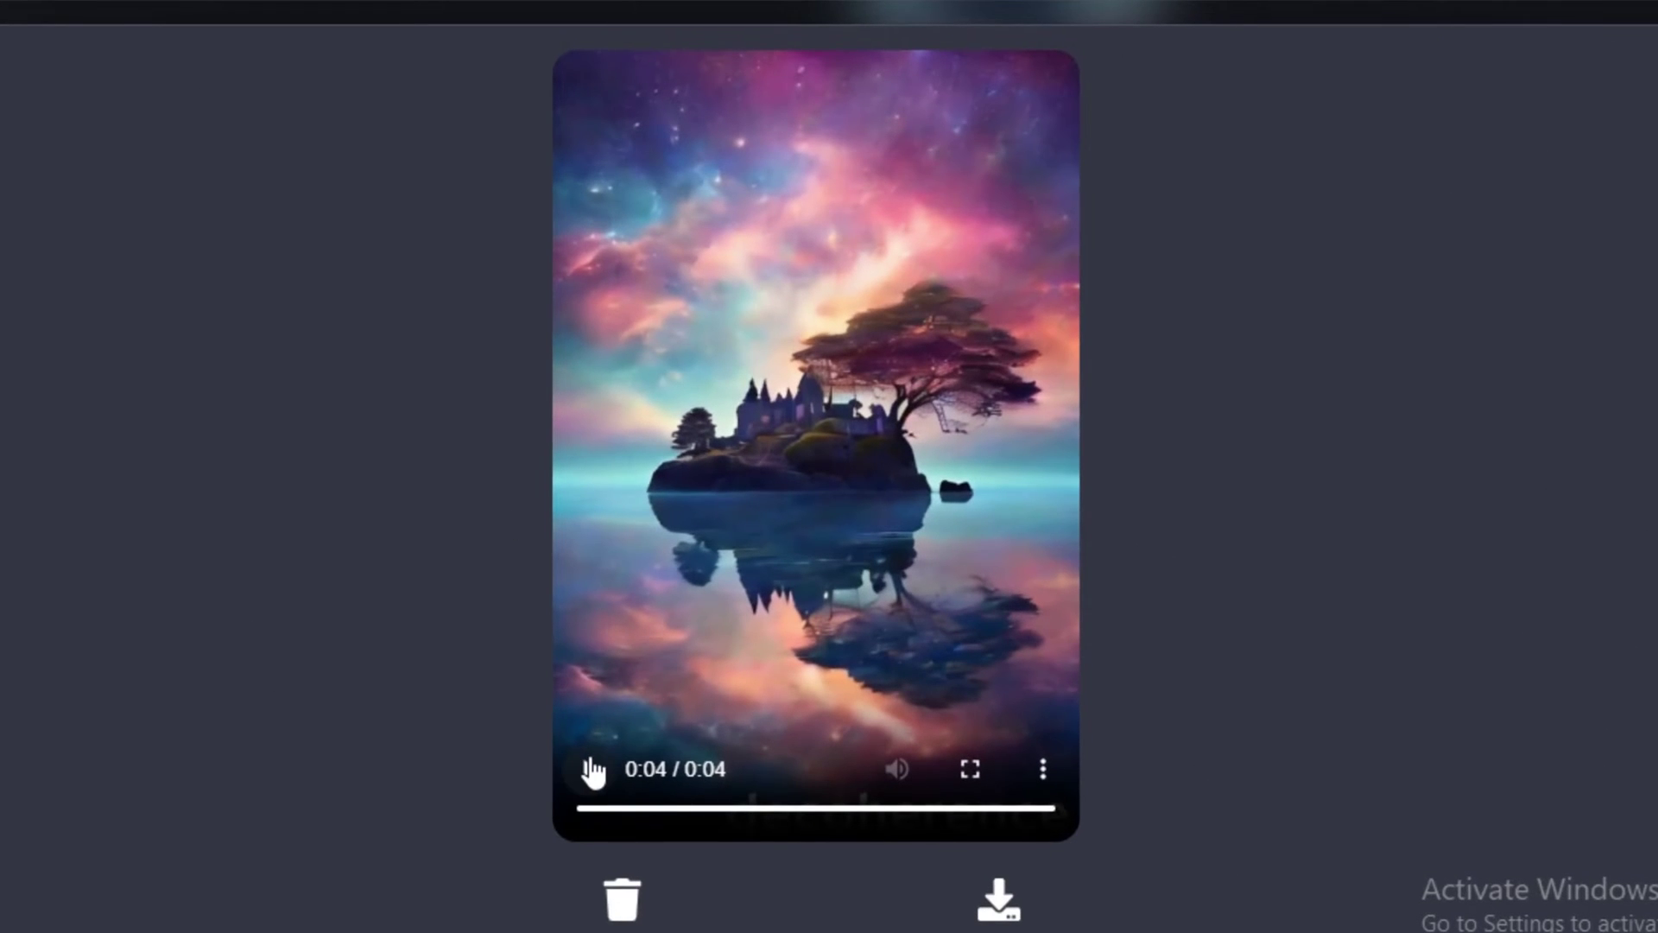
left_click(588, 768)
left_click(591, 771)
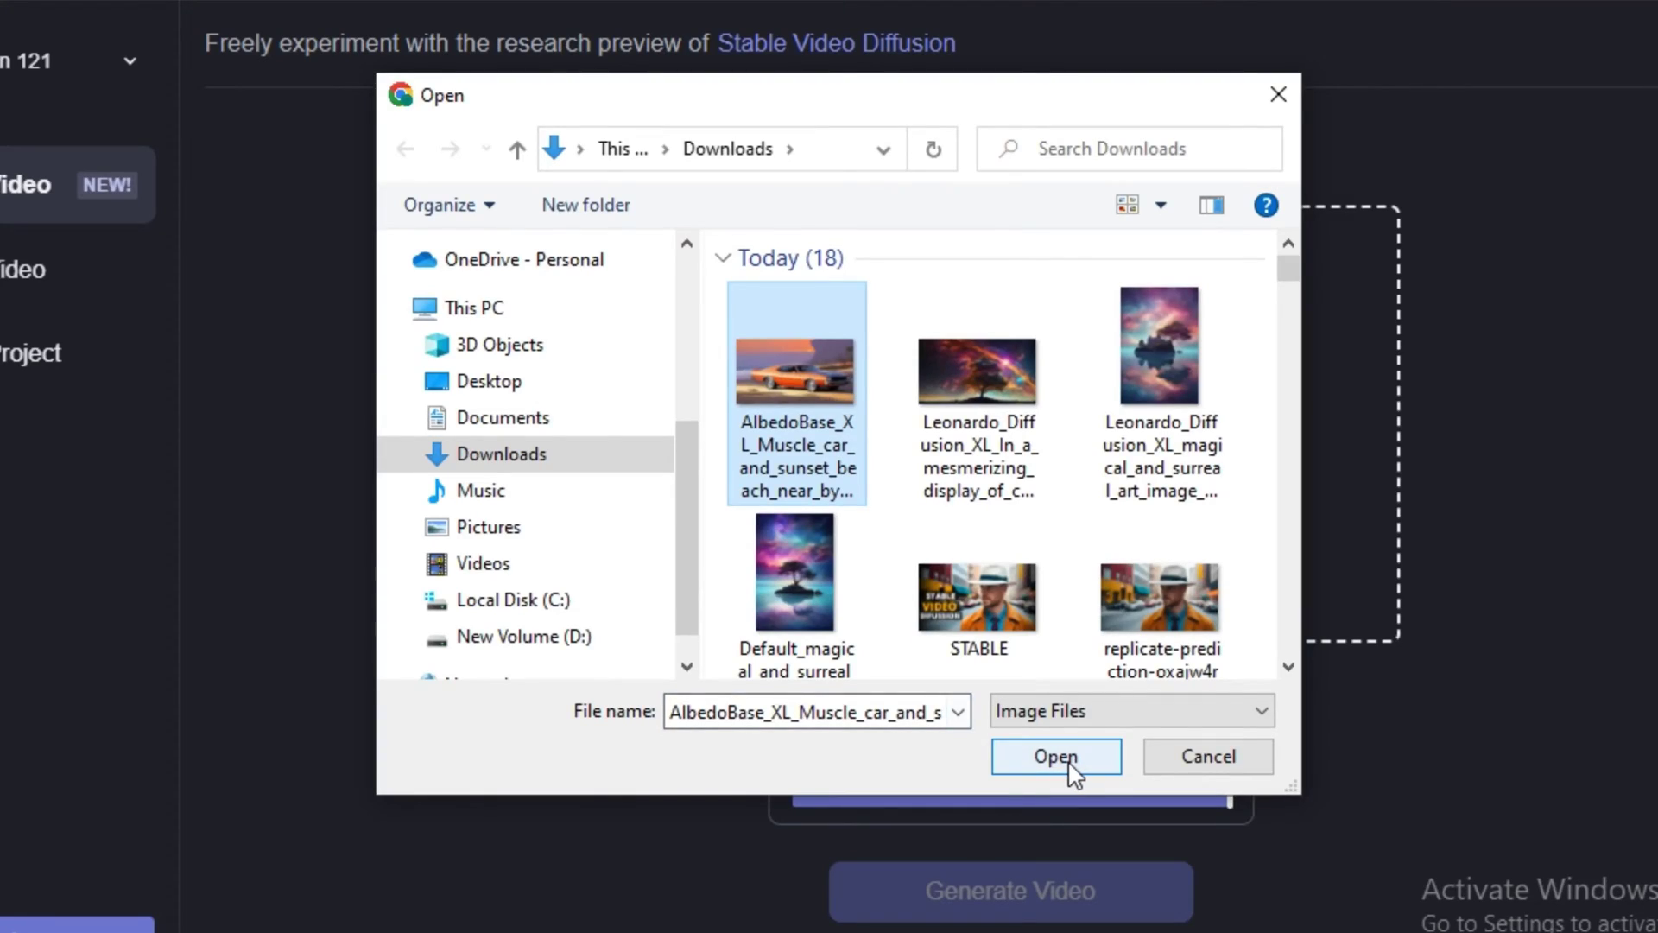
Step: Load the orange muscle car image with mid-level motion and play the generated clip
left_click(1059, 756)
left_click(983, 789)
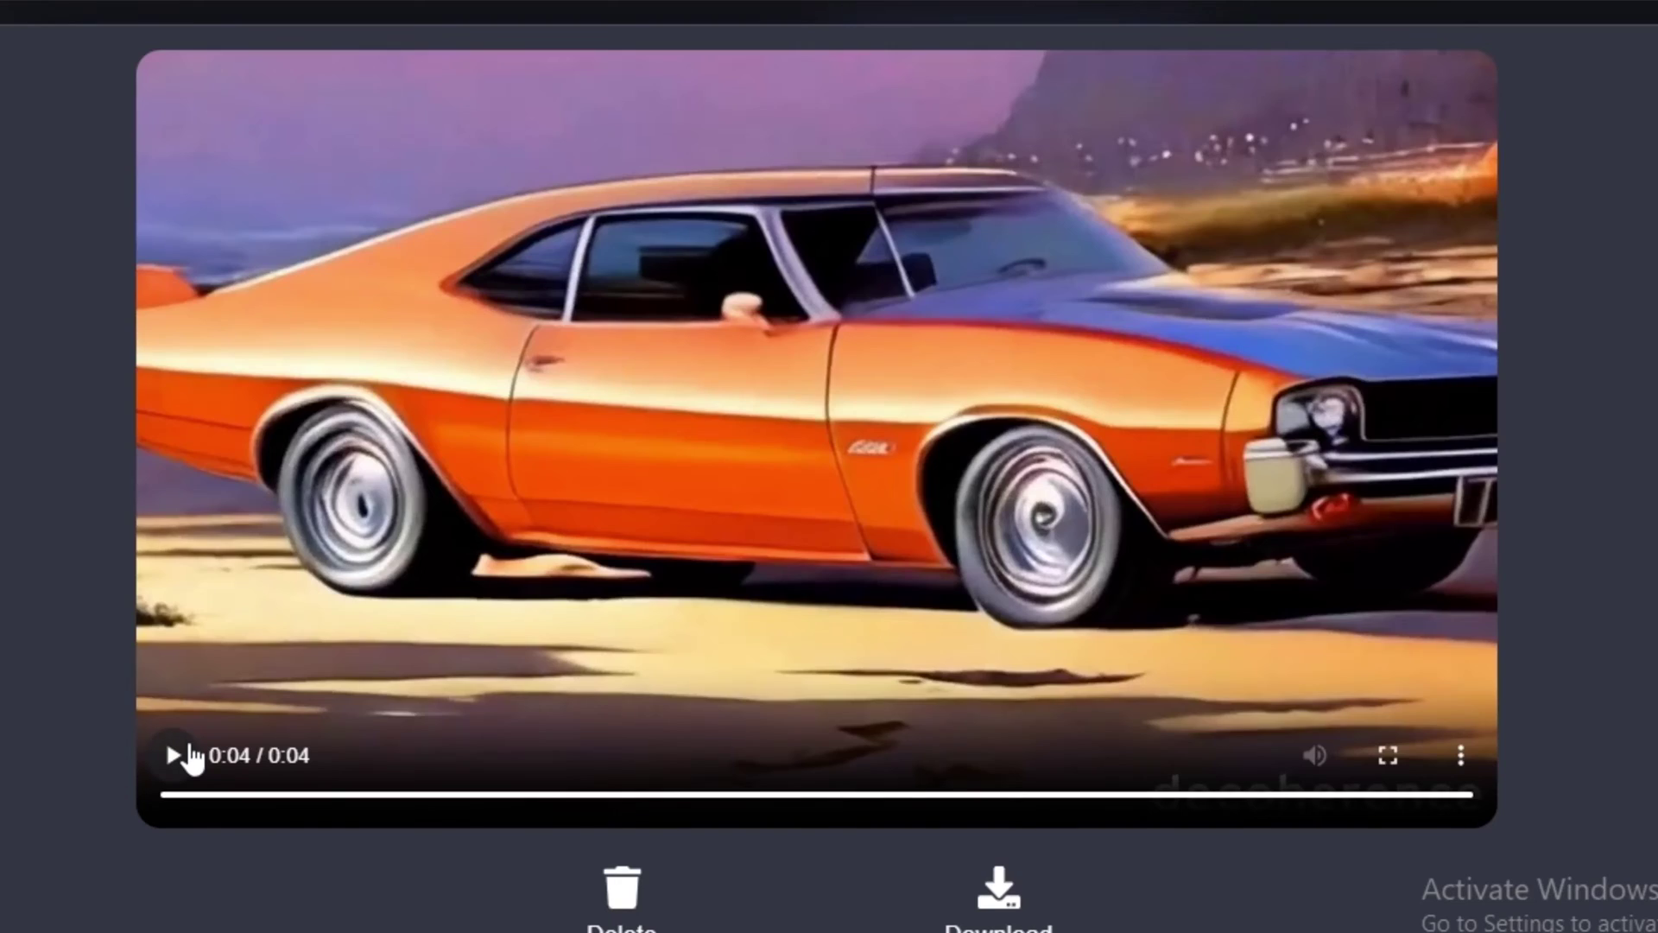
left_click(178, 755)
left_click(178, 756)
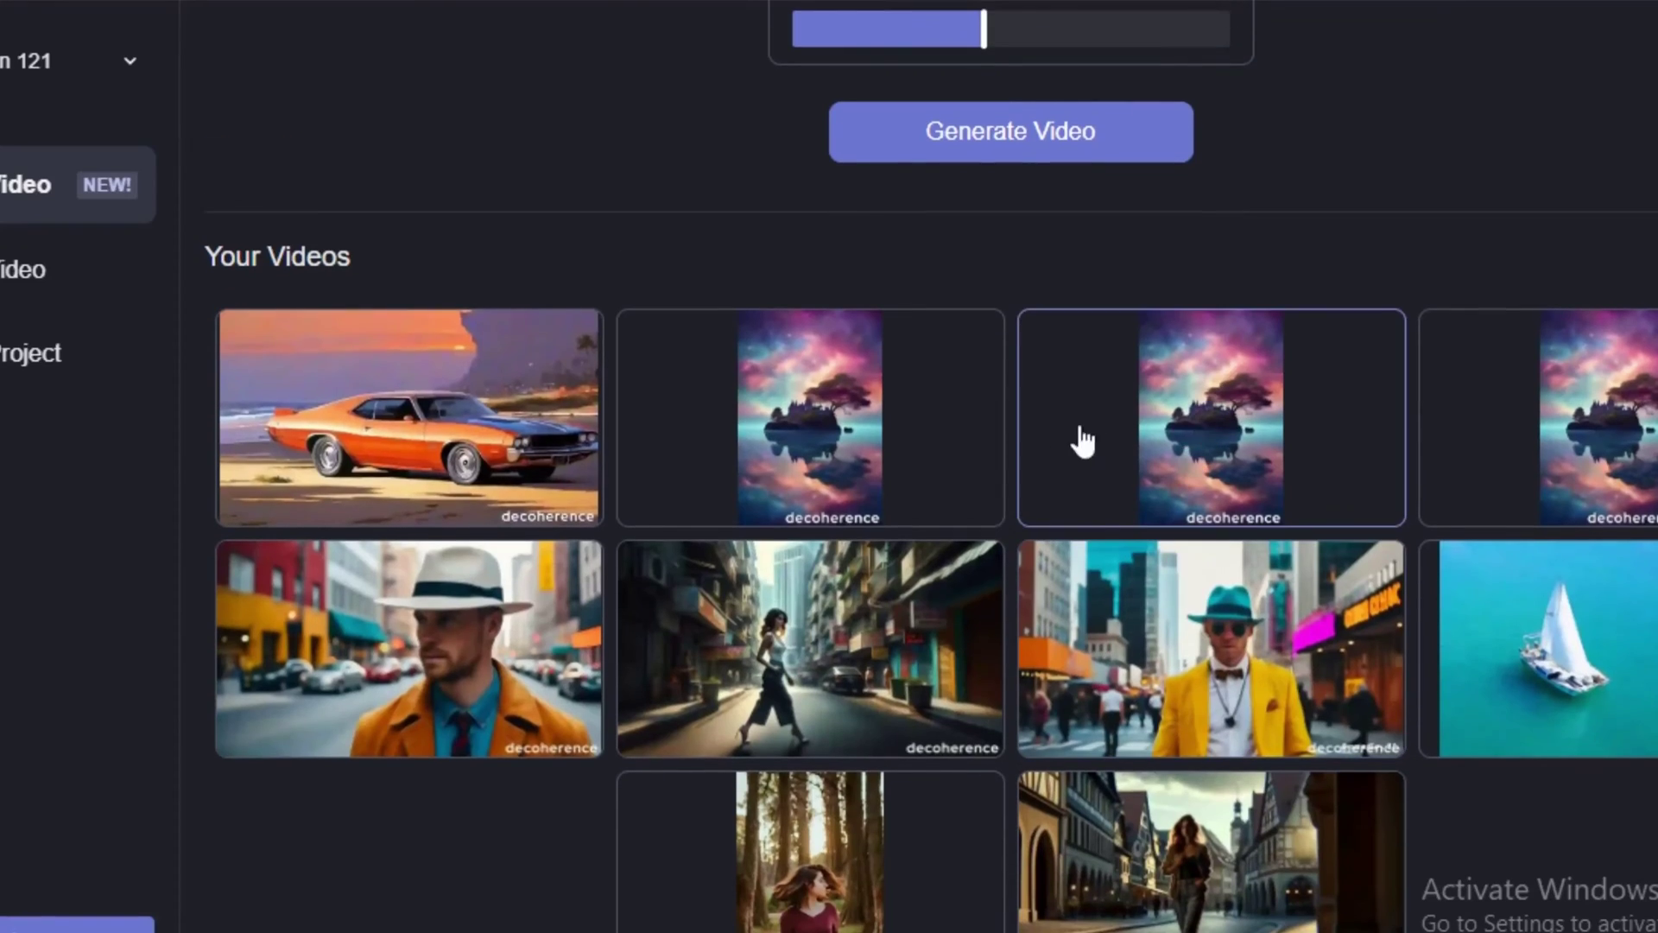
Step: Open the man-in-hat clip from Your Videos, close the IDM download bar, and replay the car clip
scroll(516, 511, "down", 2)
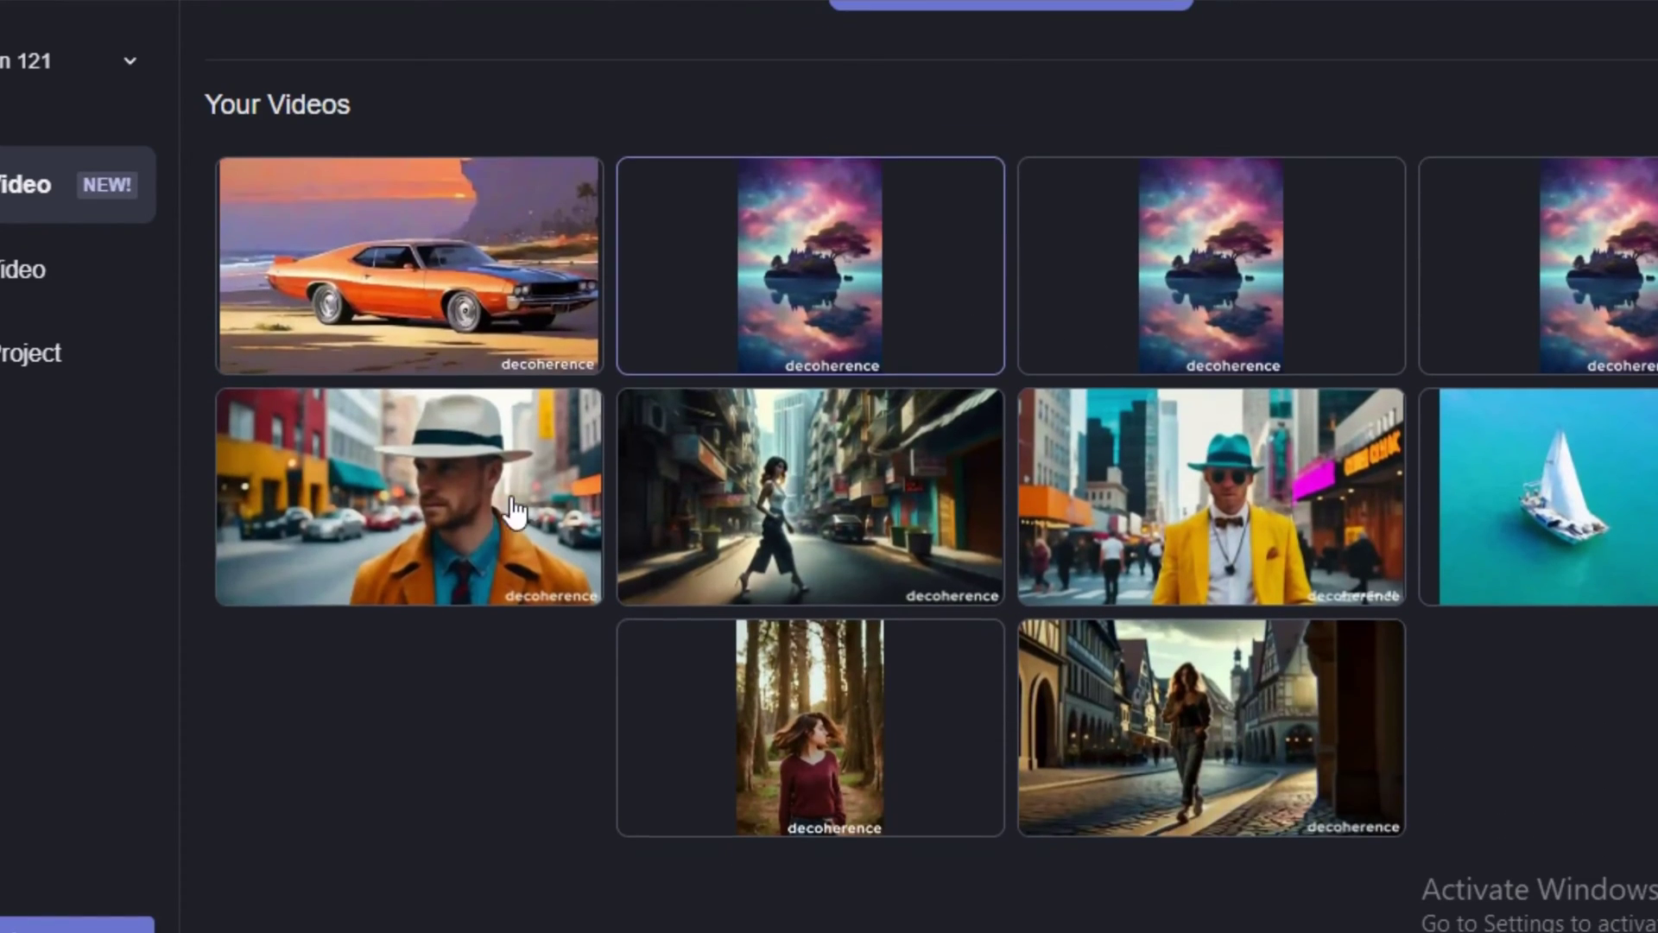
left_click(386, 518)
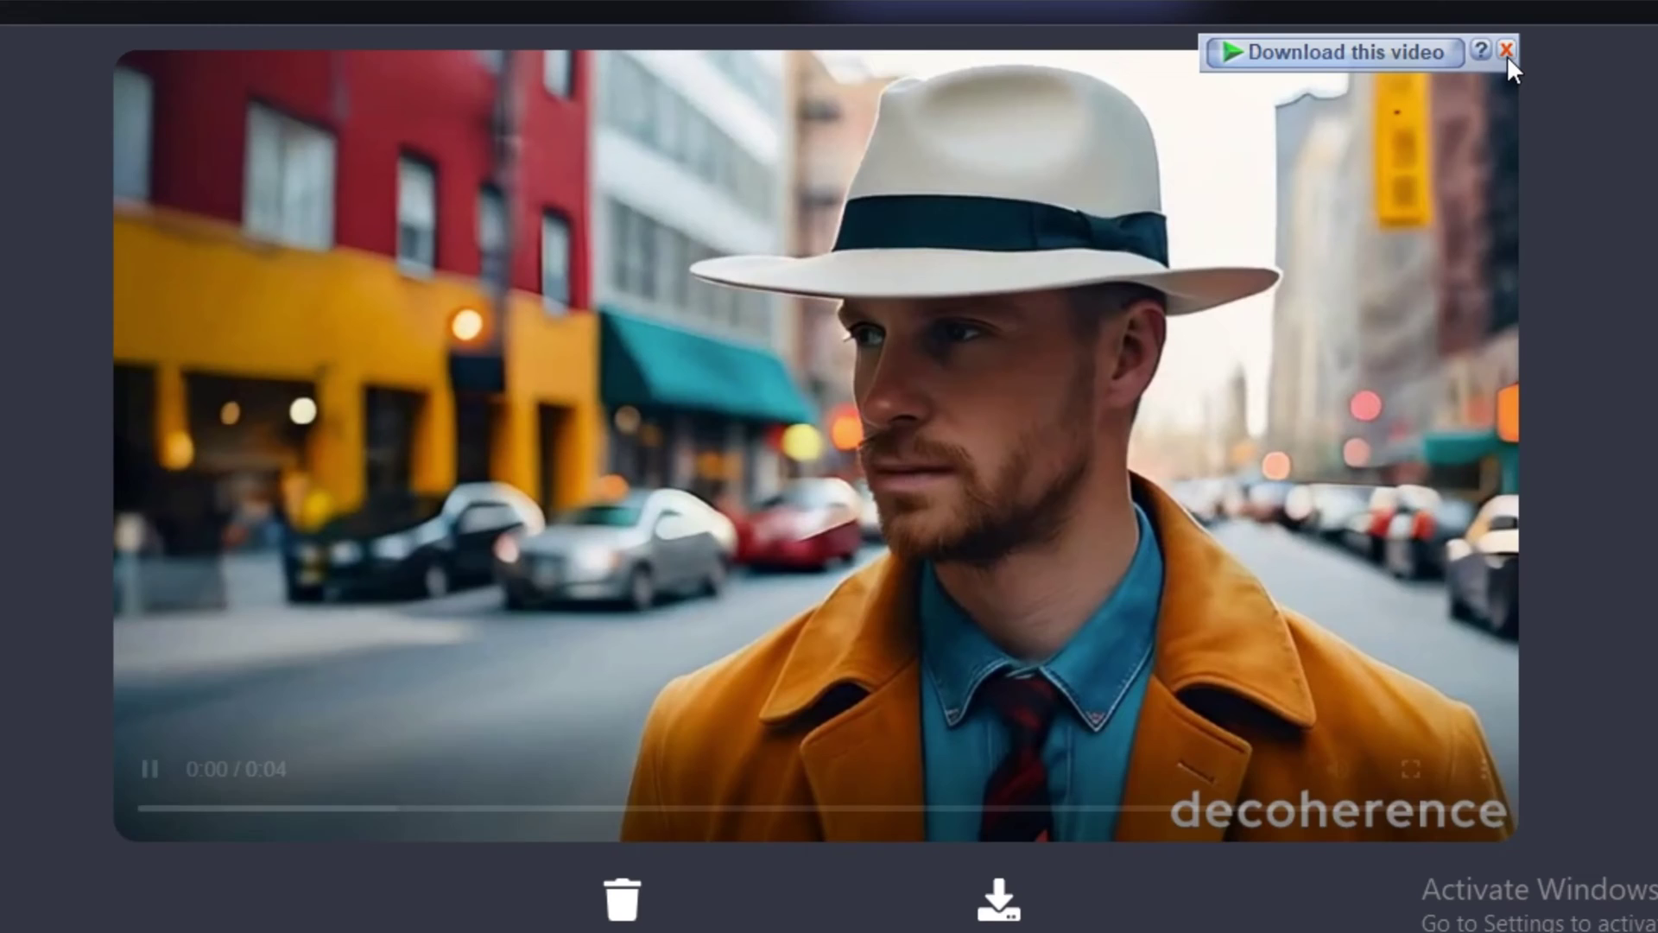
left_click(1506, 51)
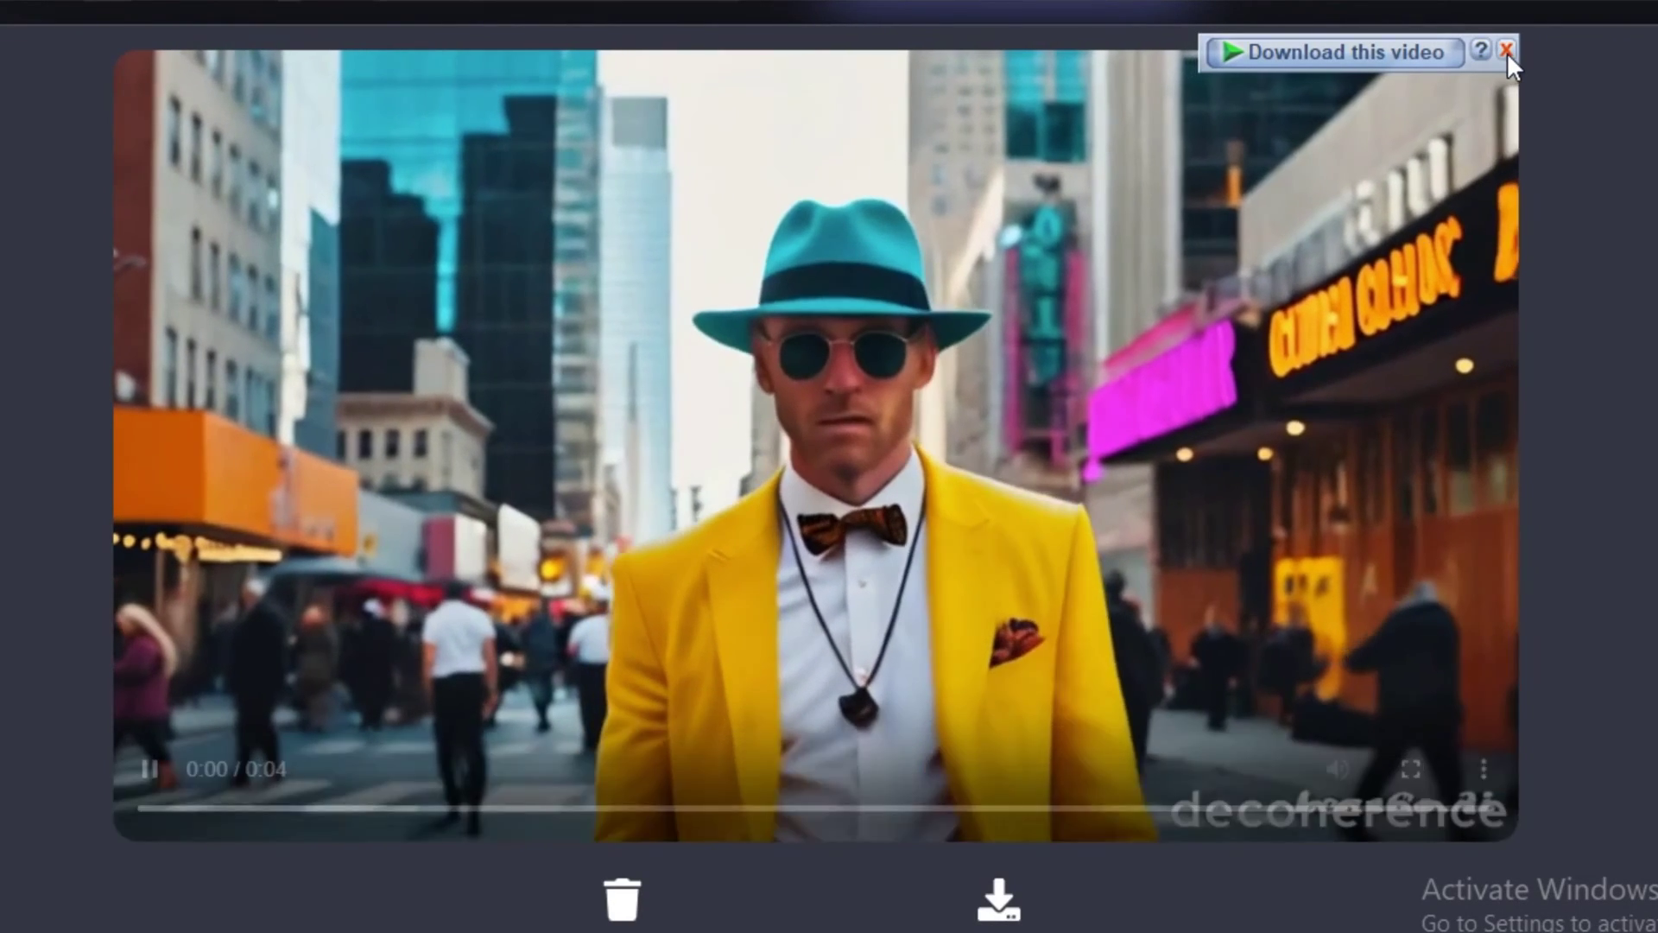
left_click(1508, 53)
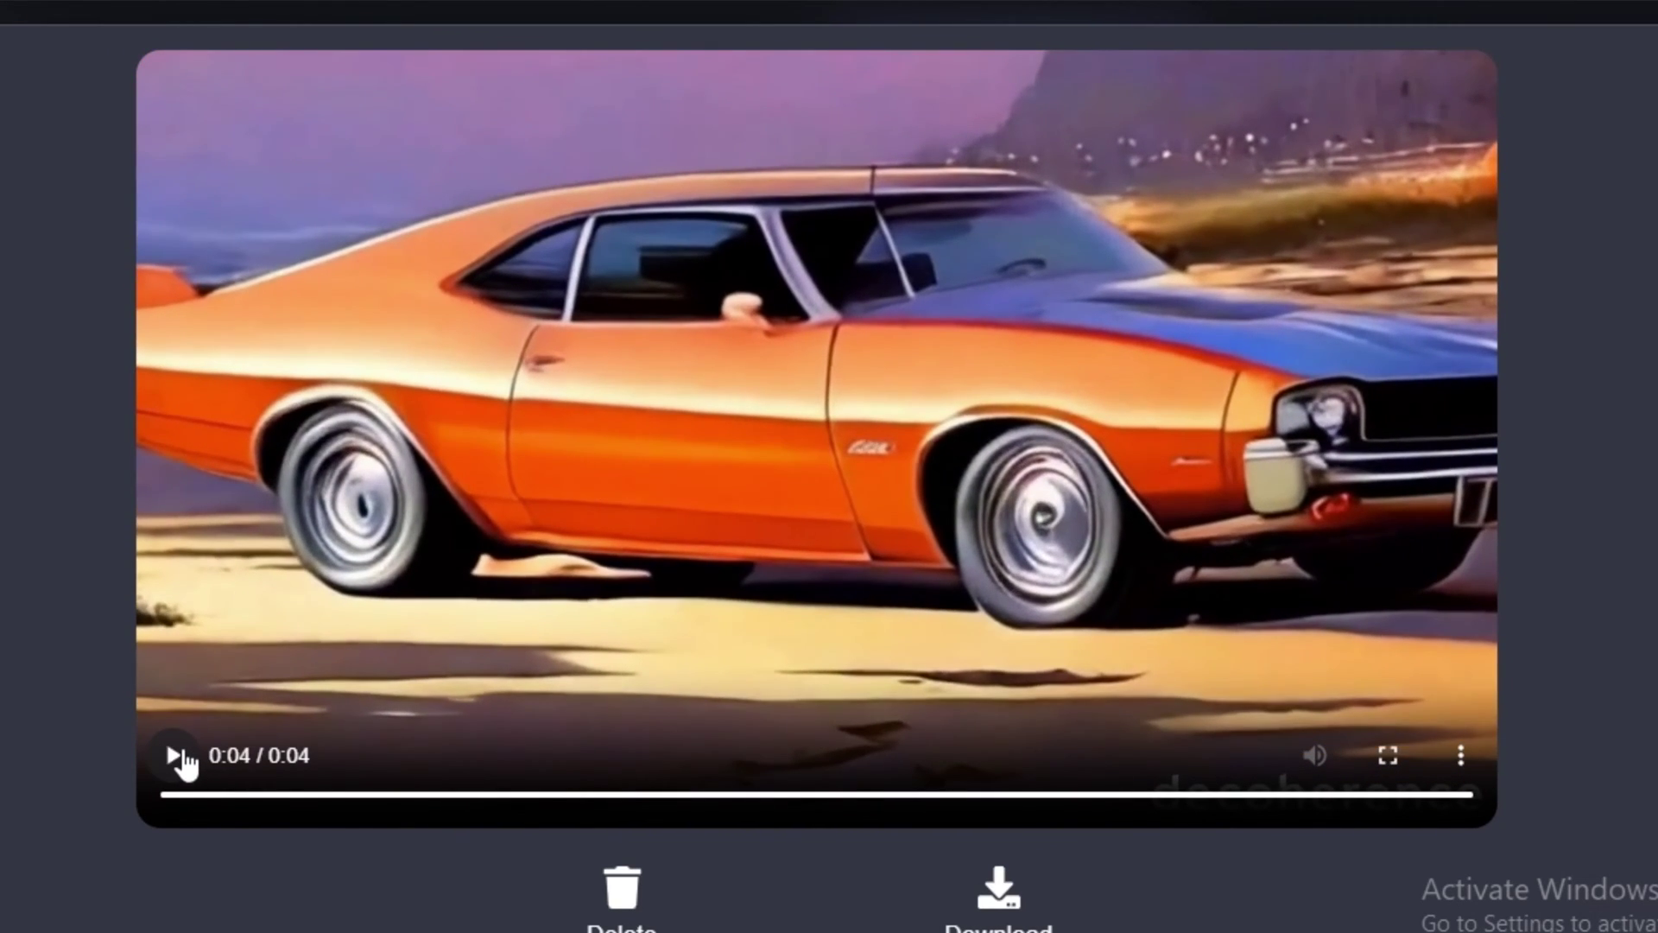
left_click(176, 756)
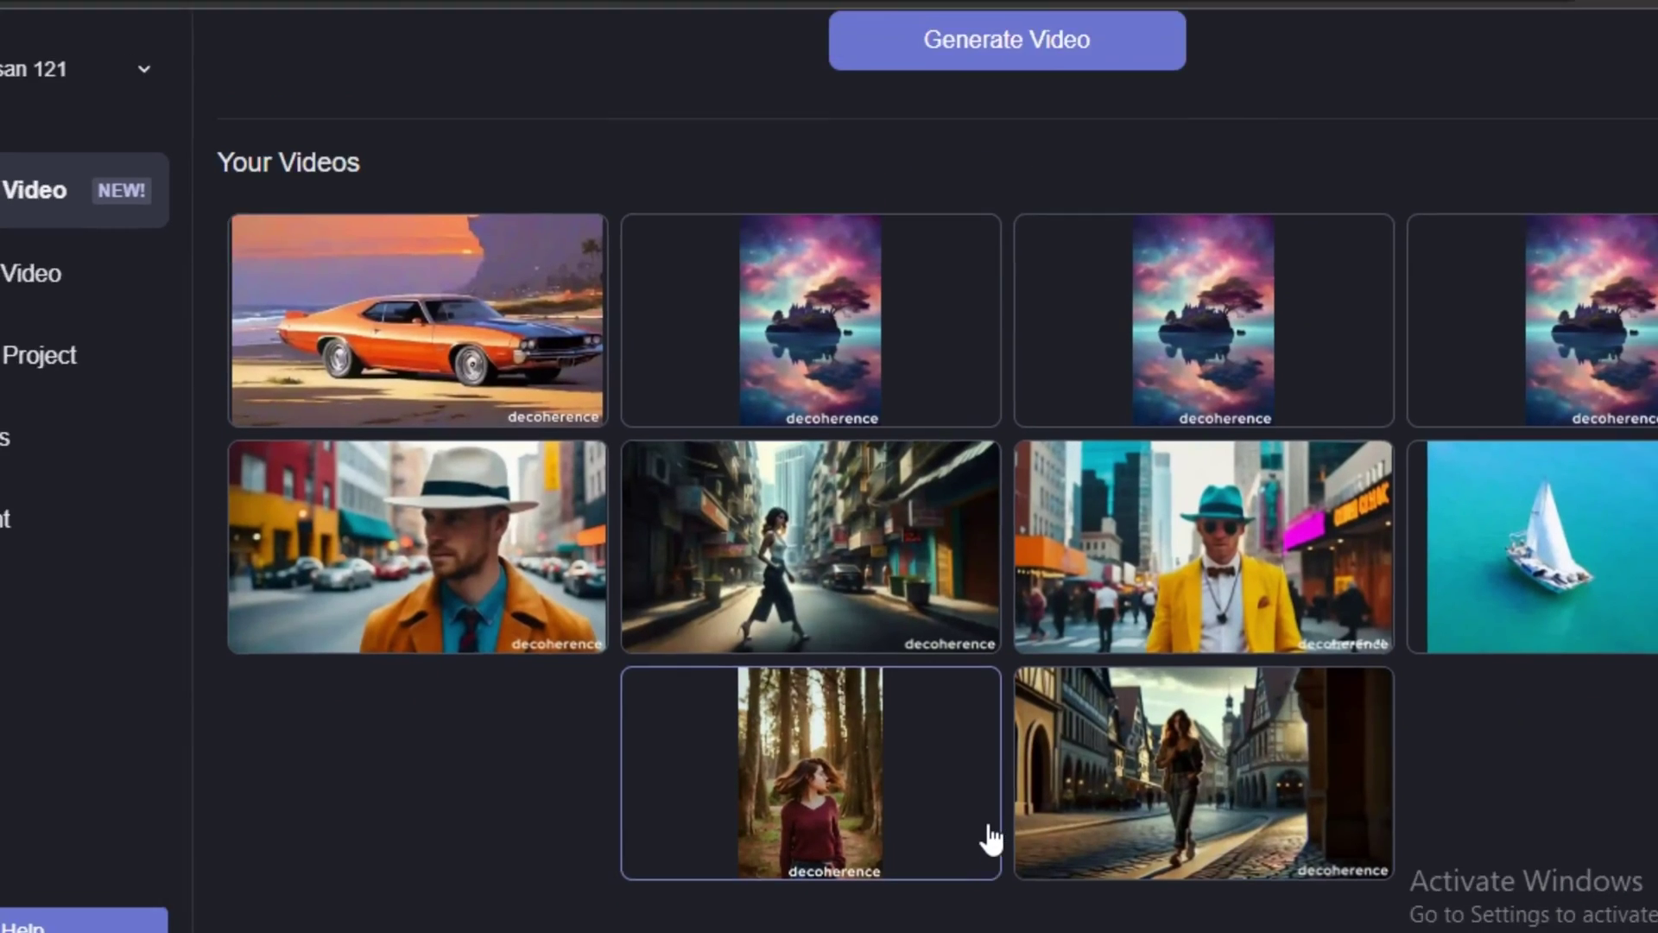
scroll(1163, 445, "up", 5)
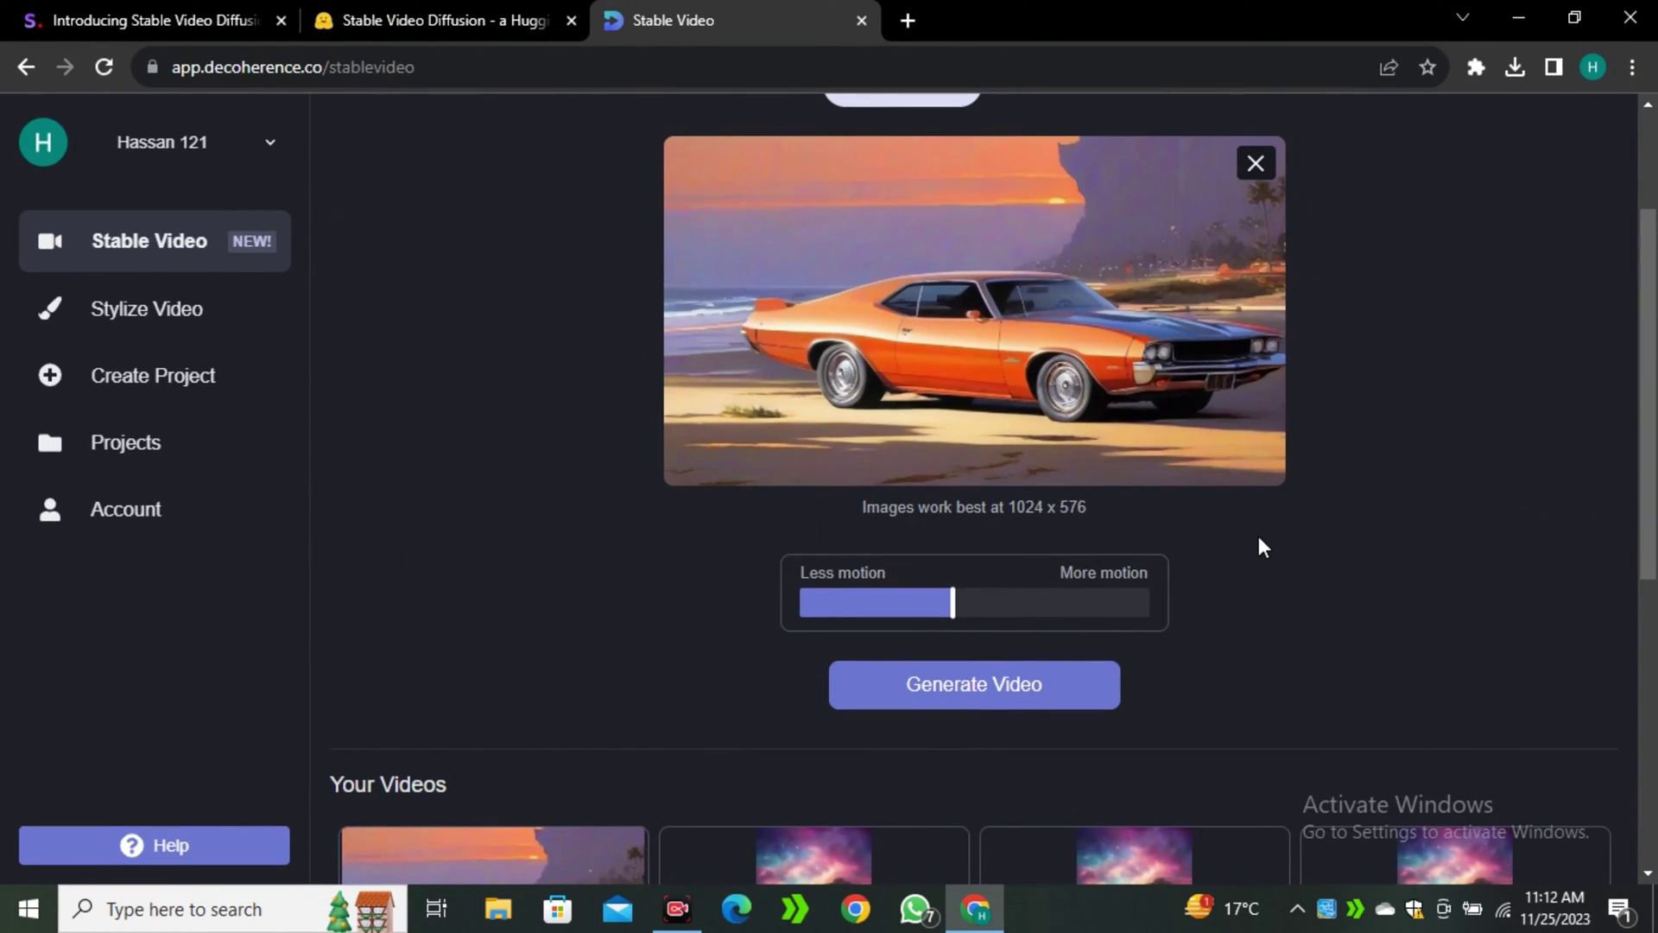